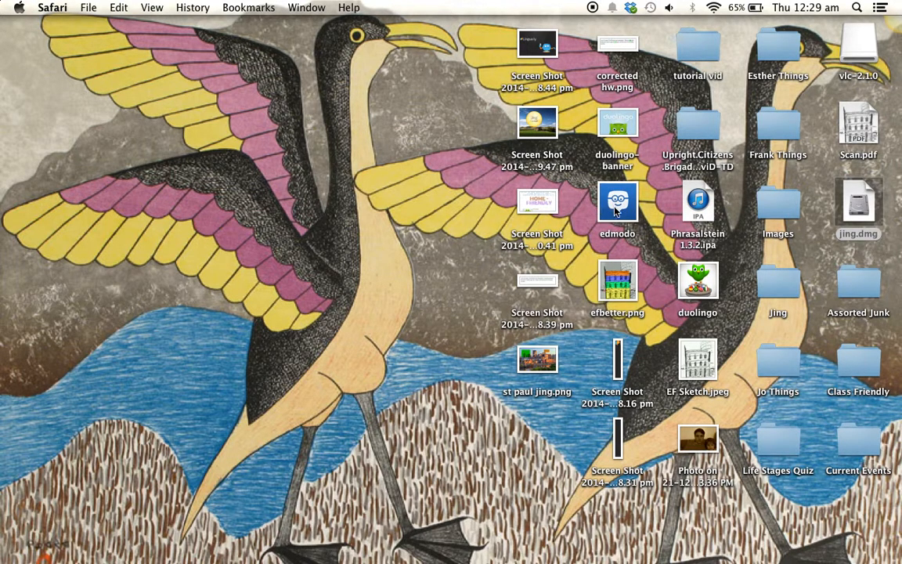
Step: Bring Safari forward, open a new tab to google.com and search for 'jing'
{"action": "mouse_move", "coordinate": [520, 550]}
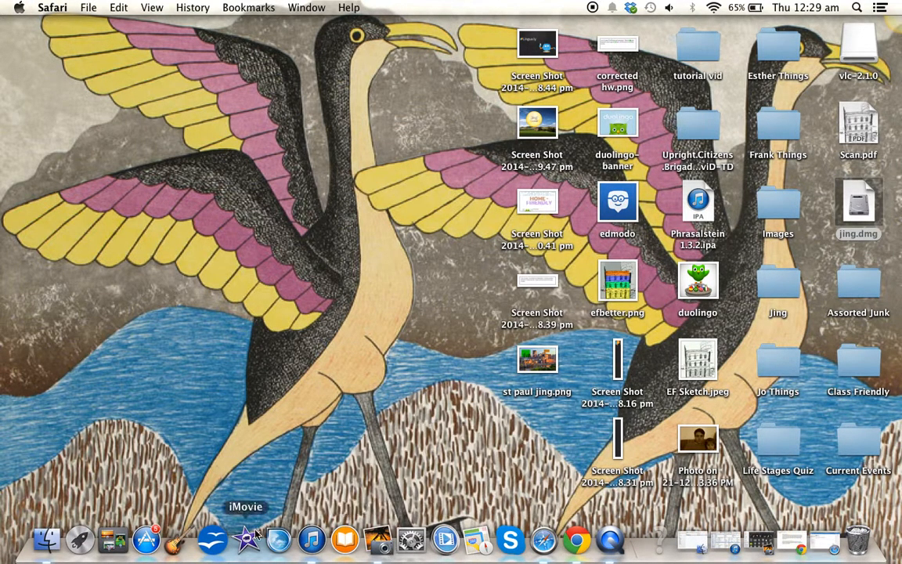
{"action": "left_click", "coordinate": [544, 540]}
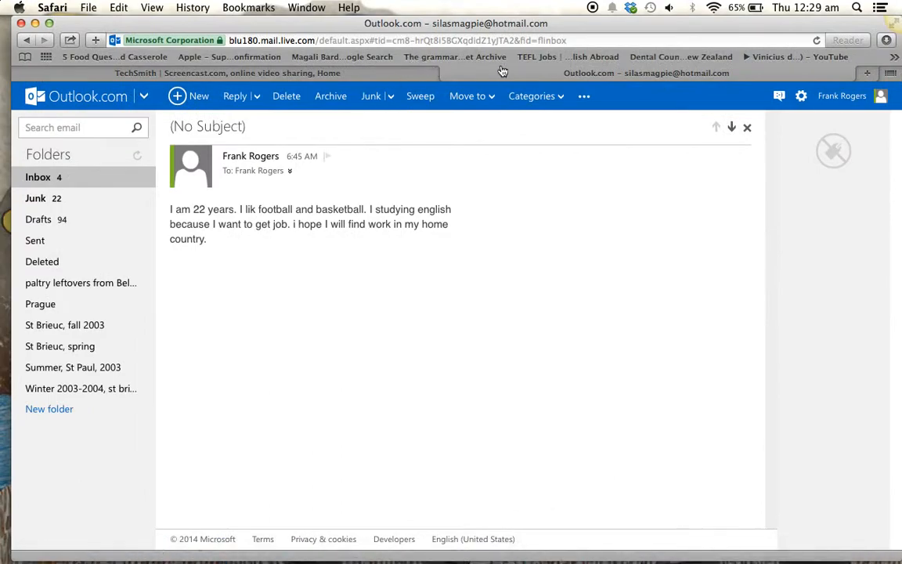
{"action": "left_click", "coordinate": [868, 73]}
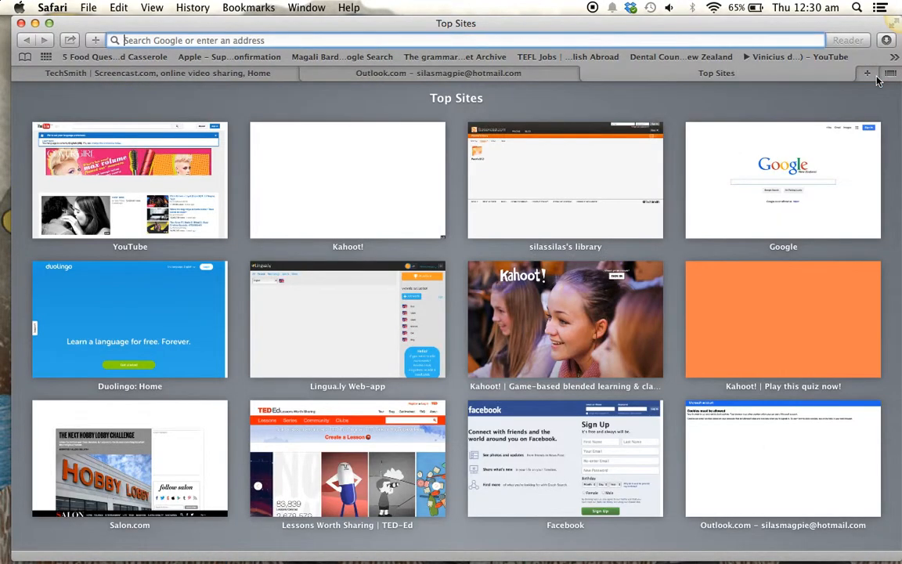
{"action": "type", "text": "google.com"}
{"action": "key", "text": "Return"}
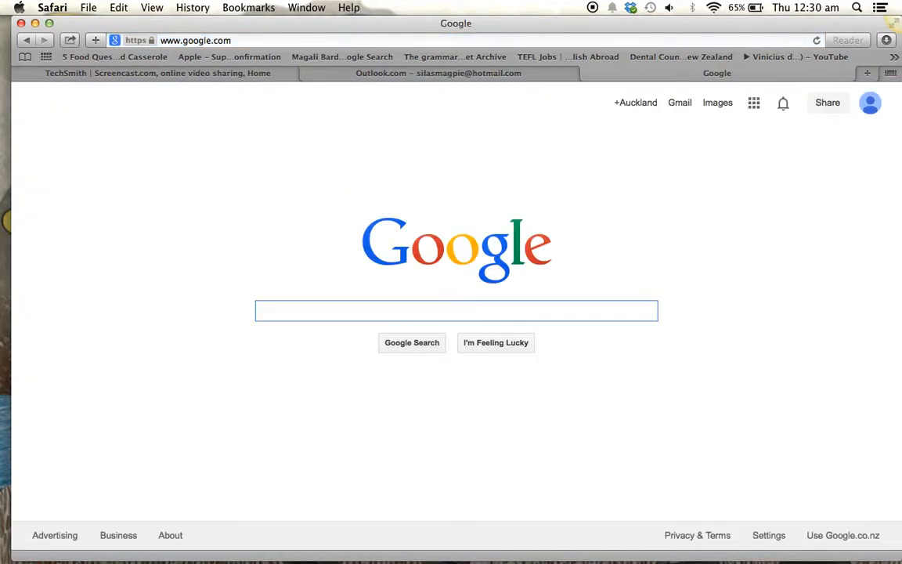
{"action": "type", "text": "jing"}
{"action": "key", "text": "Return"}
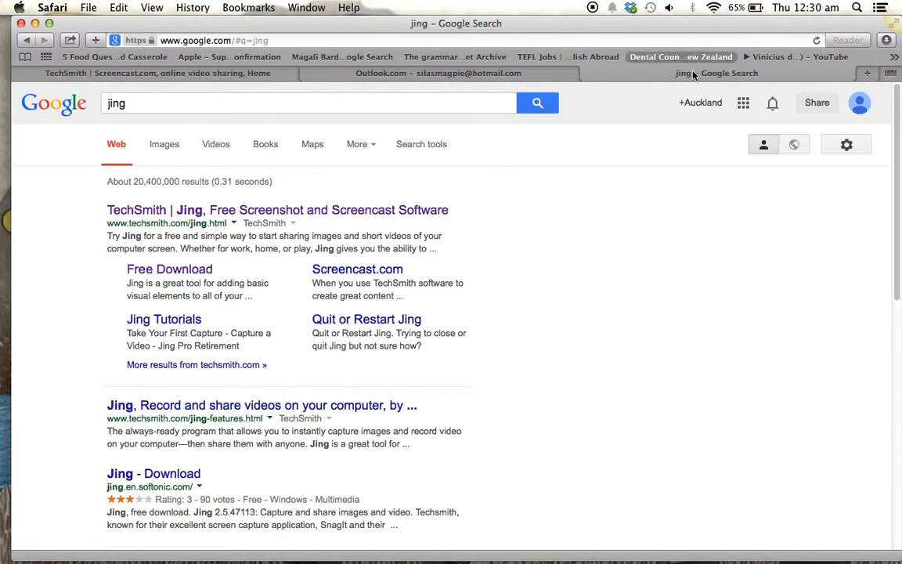
Step: Open the TechSmith Jing result, then minimize the browser window
{"action": "left_click_drag", "start_coordinate": [77, 205], "coordinate": [120, 204]}
{"action": "left_click", "coordinate": [110, 192]}
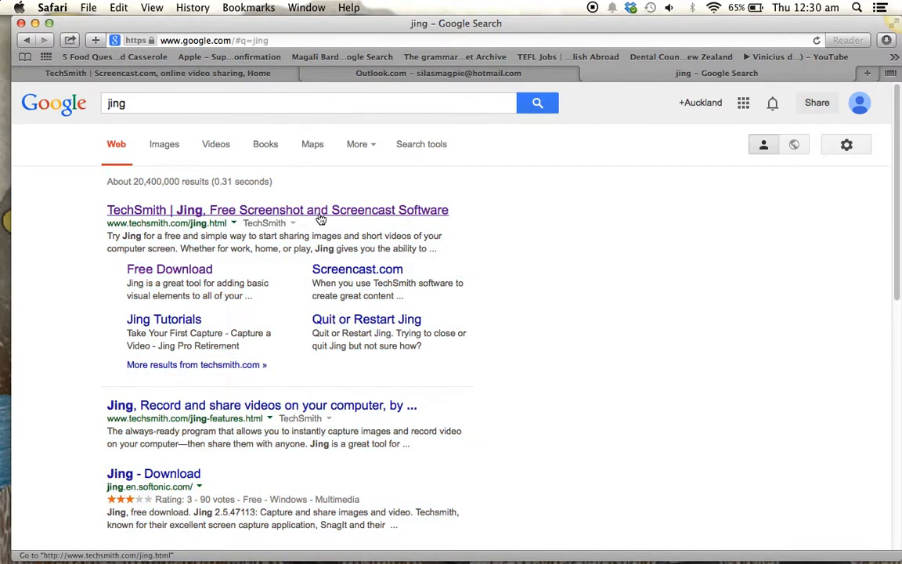
{"action": "left_click", "coordinate": [397, 216]}
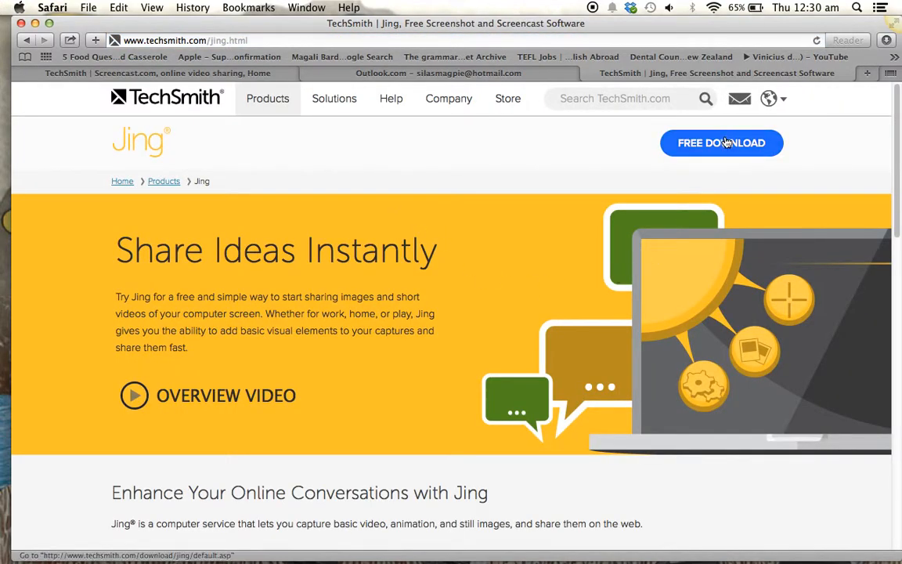
{"action": "left_click", "coordinate": [35, 24]}
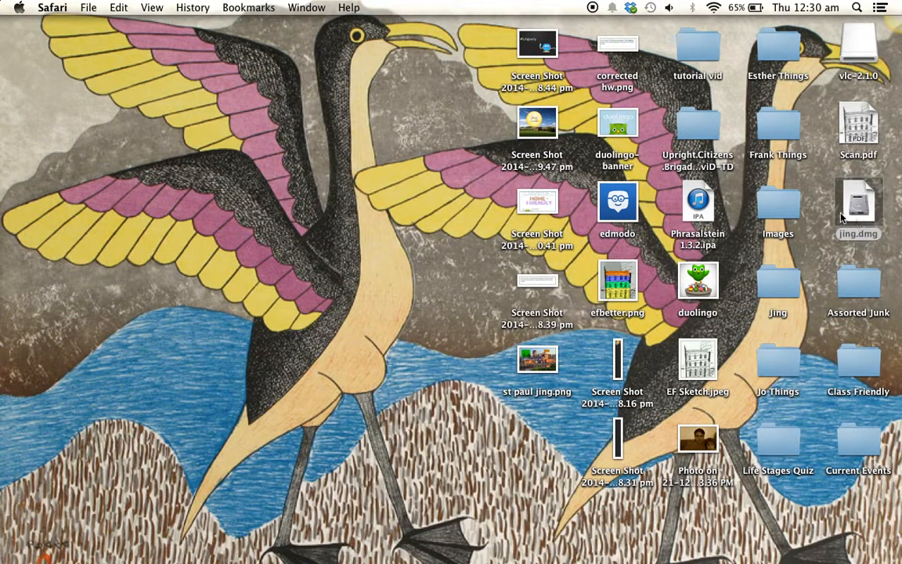
Step: Select jing.dmg and open Jing's panel showing version 2.6.73868 from the sun icon
{"action": "left_click", "coordinate": [858, 209]}
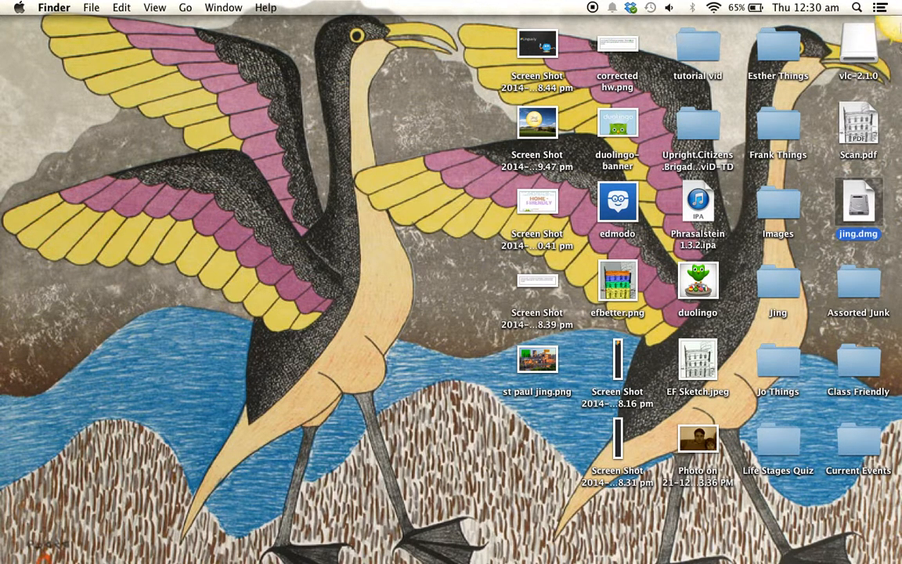
{"action": "mouse_move", "coordinate": [896, 28]}
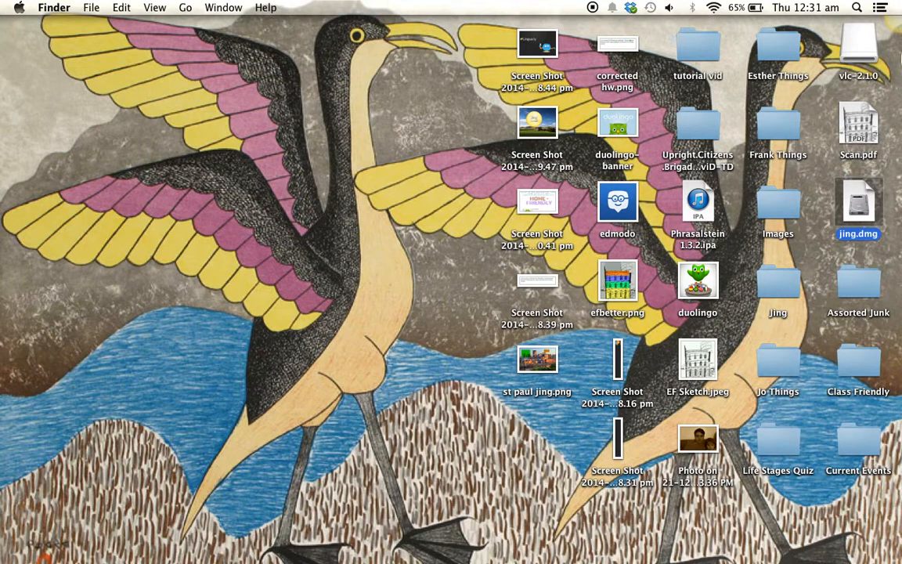
{"action": "left_click", "coordinate": [883, 66]}
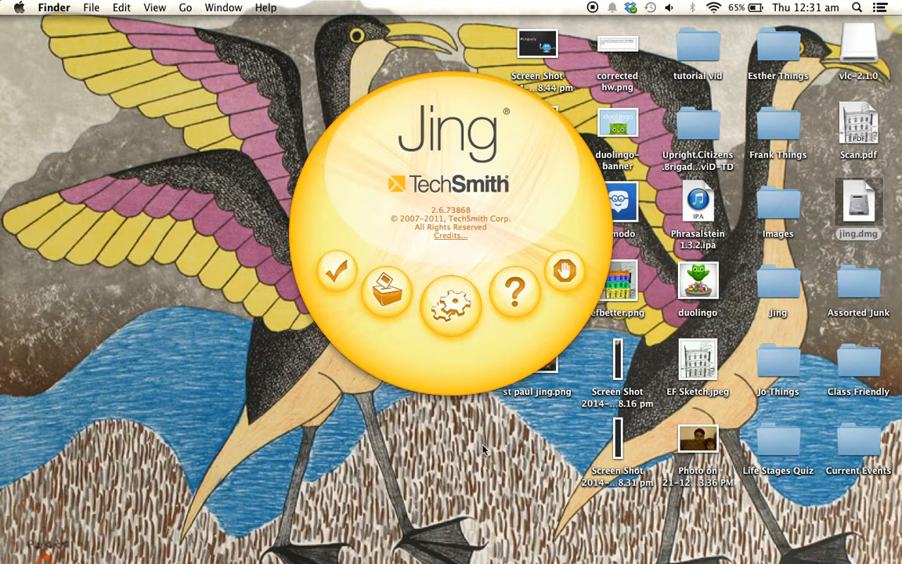
Step: Deselect jing.dmg, drag Jing's round window aside and dismiss it with Done
{"action": "left_click", "coordinate": [252, 402]}
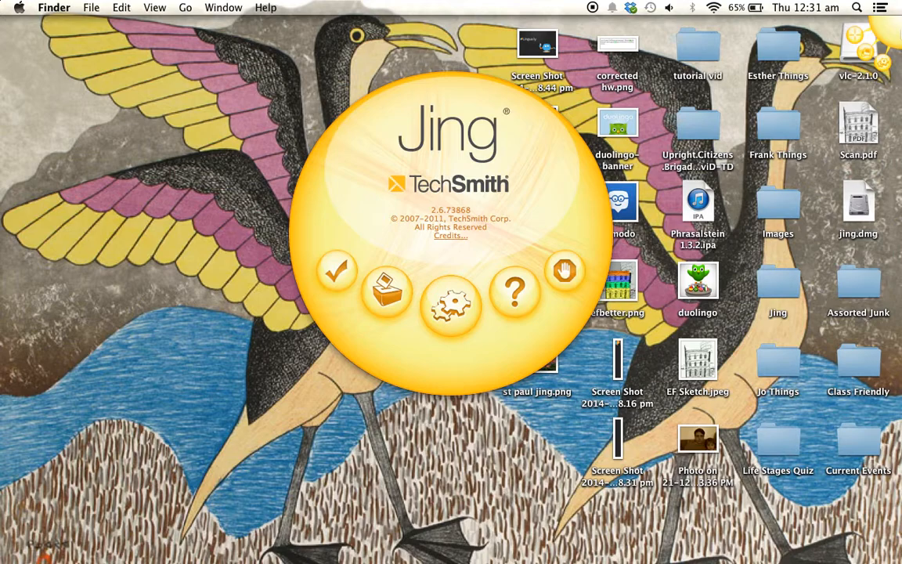
{"action": "left_click_drag", "start_coordinate": [385, 190], "coordinate": [637, 316]}
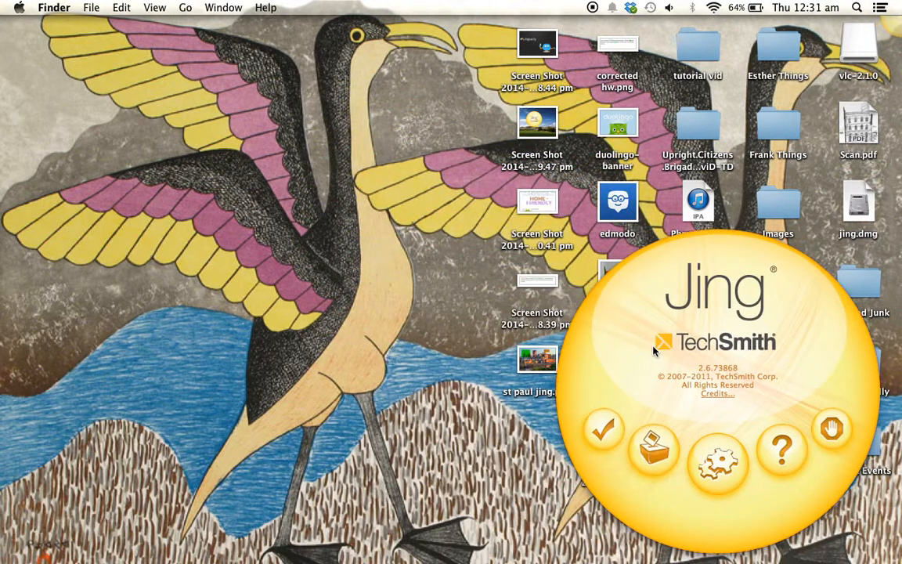
{"action": "left_click", "coordinate": [603, 439]}
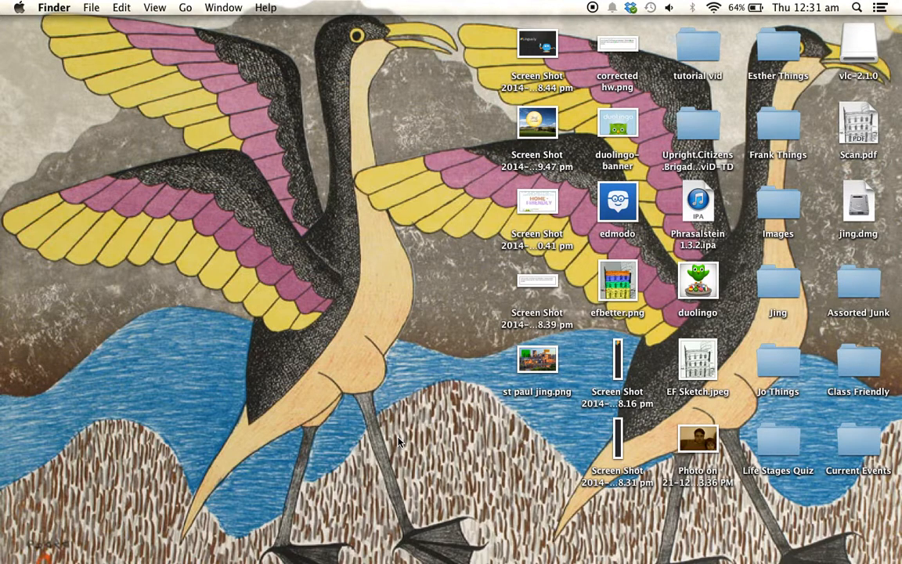
Step: Bring Safari forward on the Outlook.com tab and zoom into the student's email paragraph
{"action": "mouse_move", "coordinate": [408, 559]}
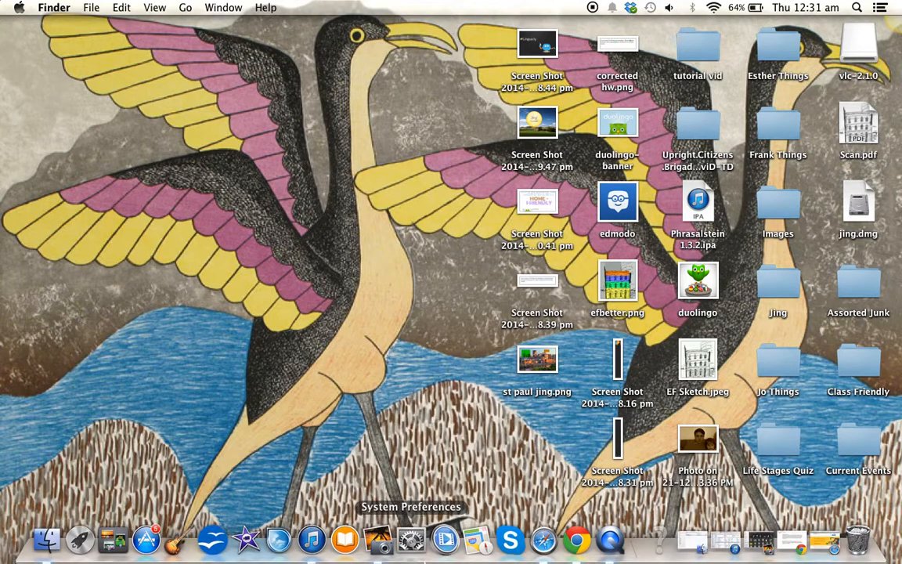
{"action": "left_click", "coordinate": [543, 539]}
{"action": "left_click", "coordinate": [380, 73]}
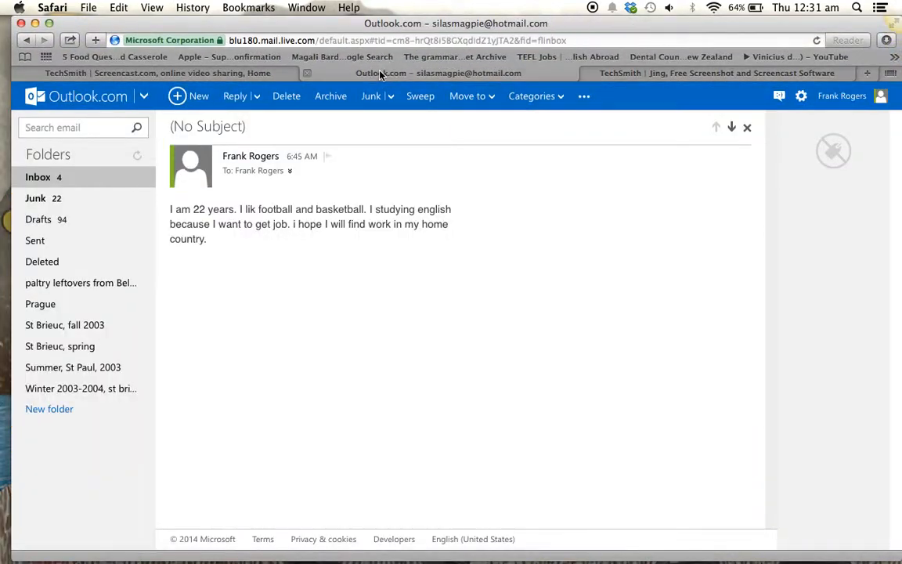
{"action": "scroll", "coordinate": [433, 282], "scroll_direction": "up", "scroll_amount": 5}
{"action": "scroll", "coordinate": [433, 283], "scroll_direction": "up", "scroll_amount": 2}
{"action": "scroll", "coordinate": [433, 282], "scroll_direction": "left", "scroll_amount": 3}
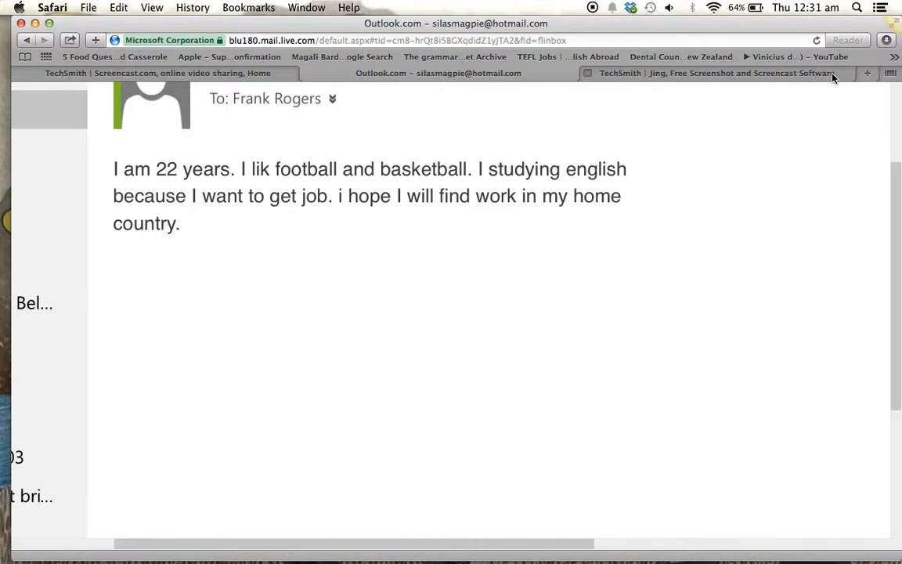
{"action": "mouse_move", "coordinate": [889, 35]}
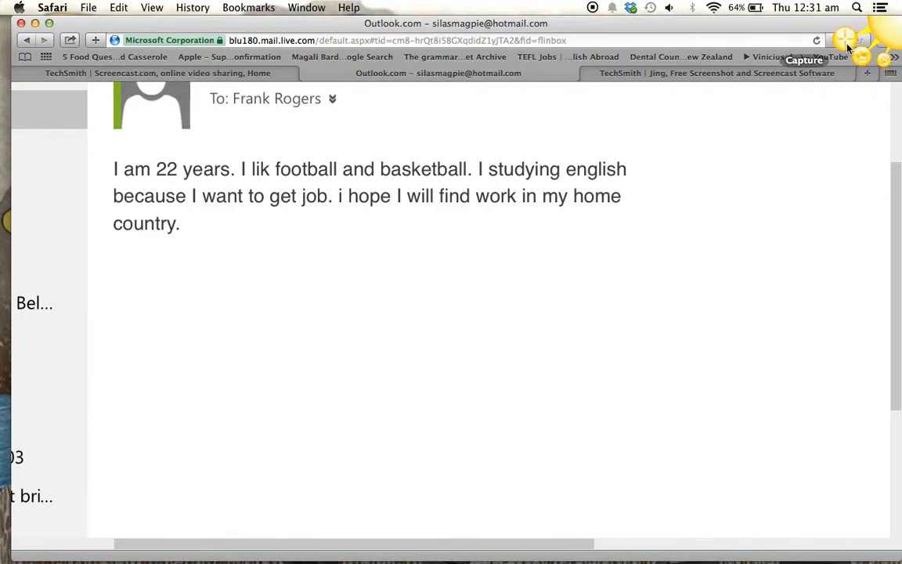
Step: Mark the email paragraph with Jing Capture and save it as a 788 x 210 image
{"action": "left_click", "coordinate": [848, 49]}
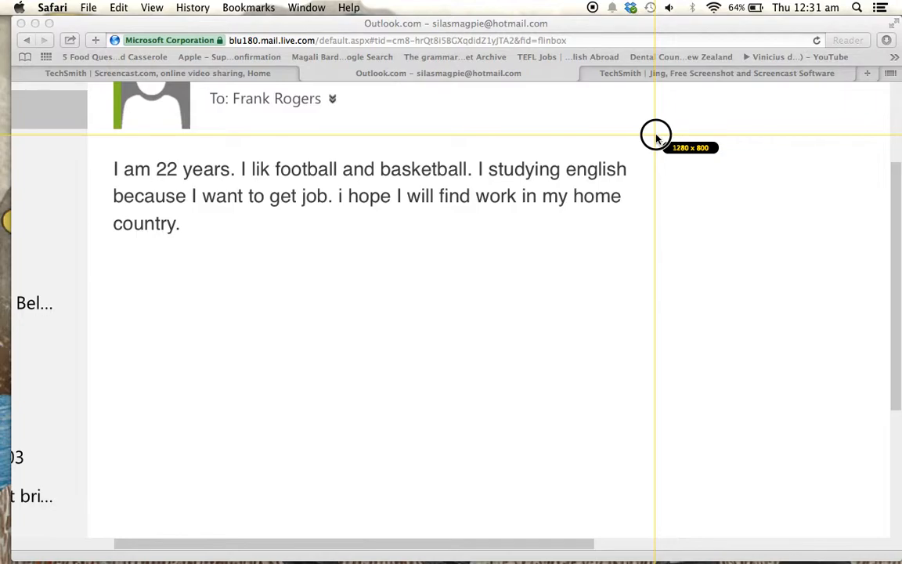
{"action": "left_click_drag", "start_coordinate": [656, 135], "coordinate": [100, 285]}
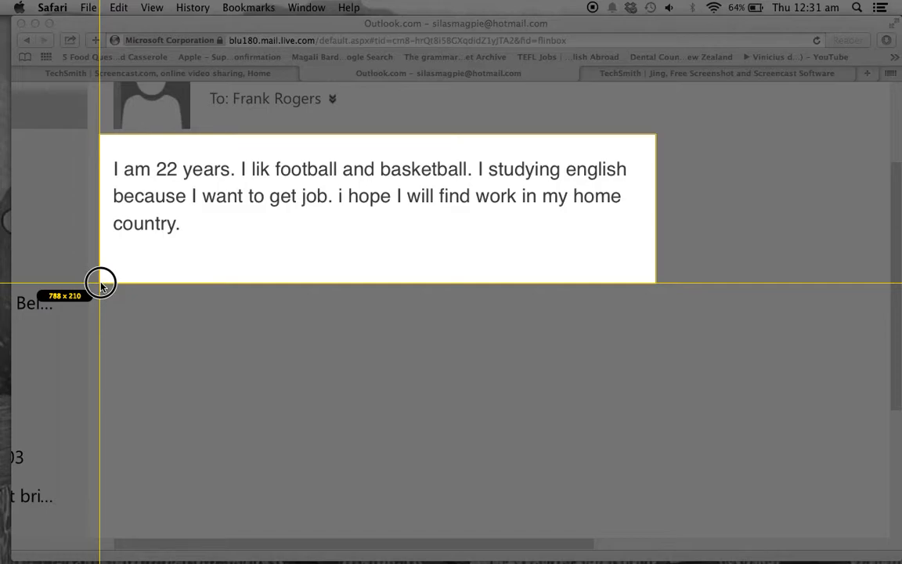
{"action": "left_click_drag", "start_coordinate": [100, 285], "coordinate": [101, 286]}
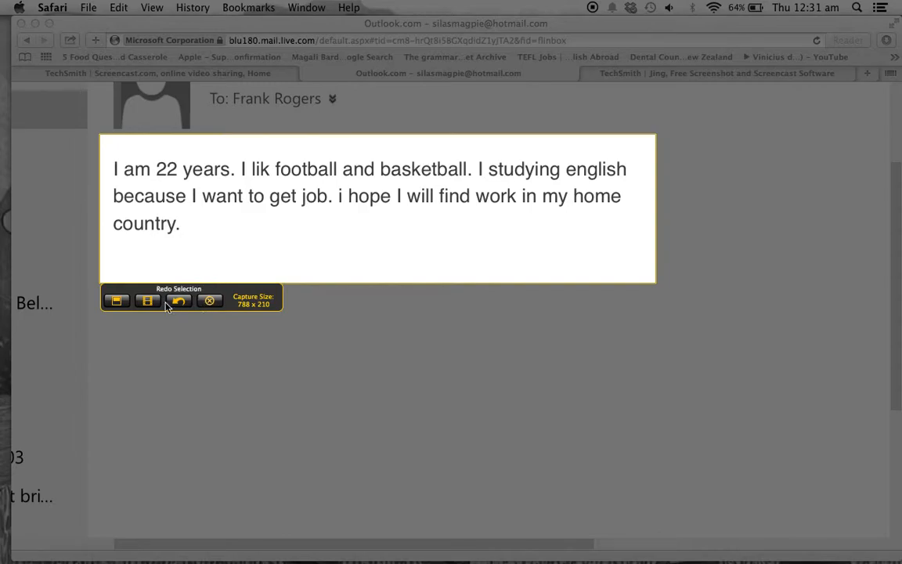
{"action": "left_click", "coordinate": [116, 302]}
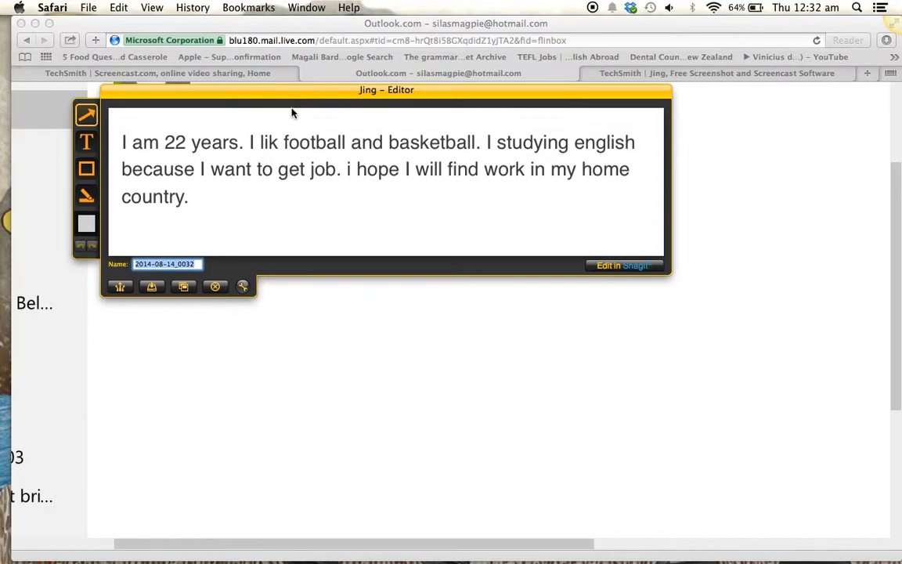
Step: Move the editor aside and draw arrows, including one down at the 'I' before 'studying'
{"action": "left_click", "coordinate": [303, 123]}
{"action": "left_click_drag", "start_coordinate": [305, 95], "coordinate": [443, 170]}
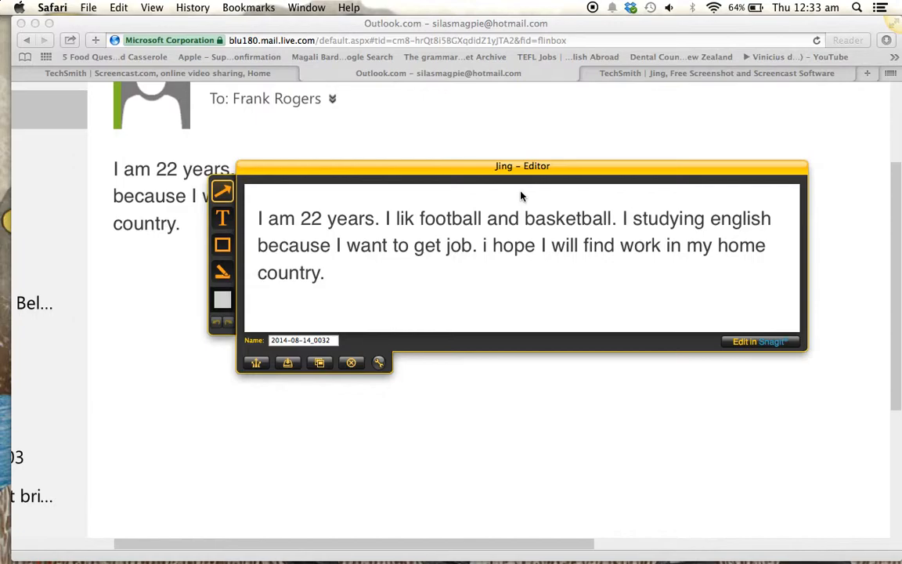
{"action": "mouse_move", "coordinate": [521, 193]}
{"action": "left_mouse_down"}
{"action": "mouse_move", "coordinate": [480, 212]}
{"action": "mouse_move", "coordinate": [409, 211]}
{"action": "mouse_move", "coordinate": [418, 216]}
{"action": "left_mouse_up"}
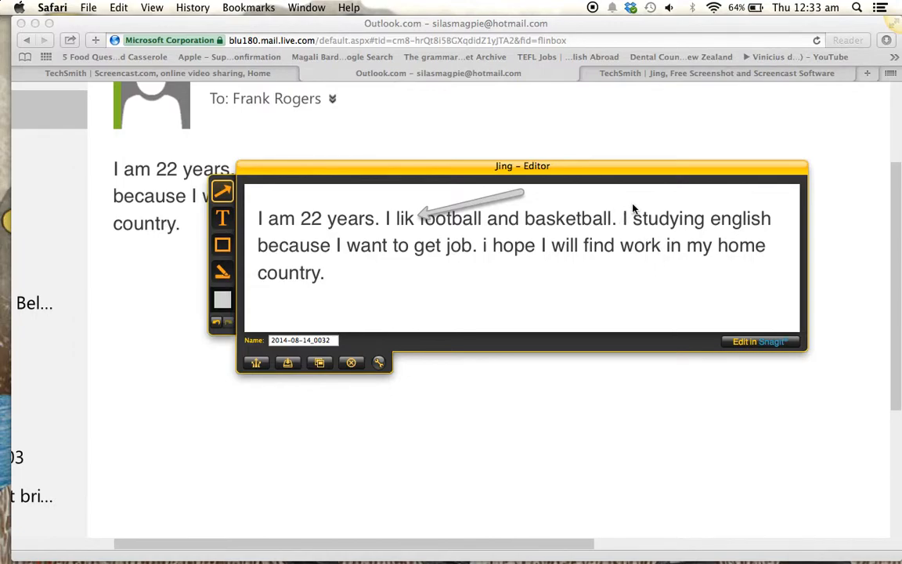
{"action": "left_click_drag", "start_coordinate": [632, 193], "coordinate": [633, 222]}
{"action": "left_click", "coordinate": [223, 221]}
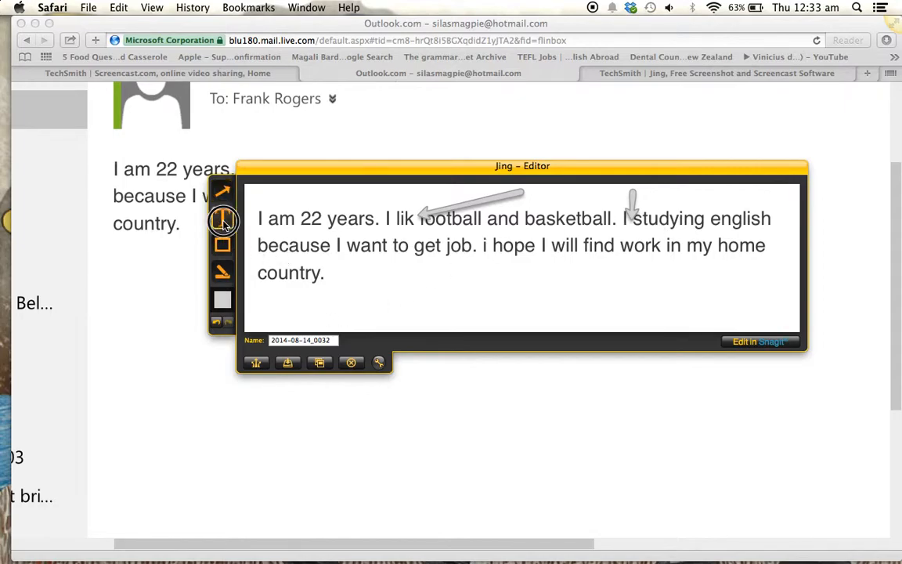
{"action": "left_click", "coordinate": [406, 307]}
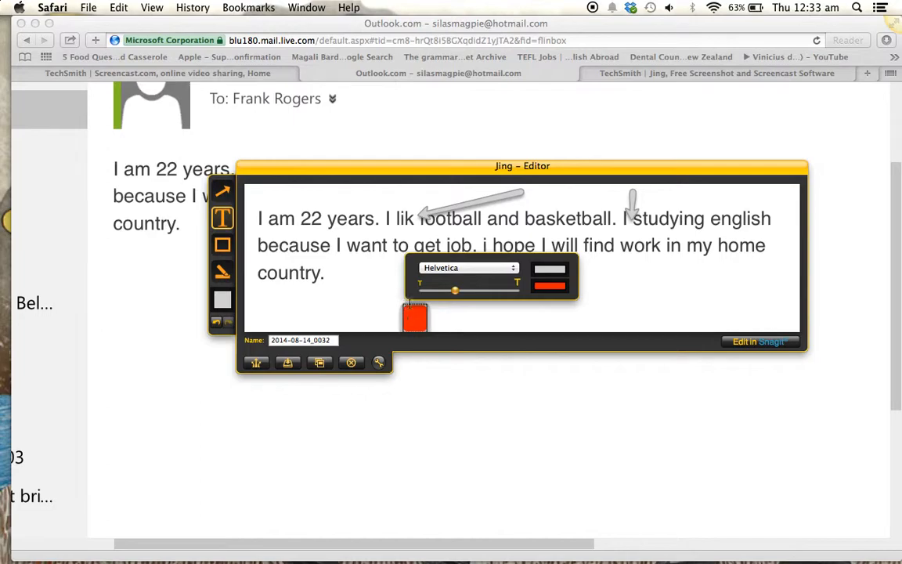
{"action": "left_click", "coordinate": [549, 285]}
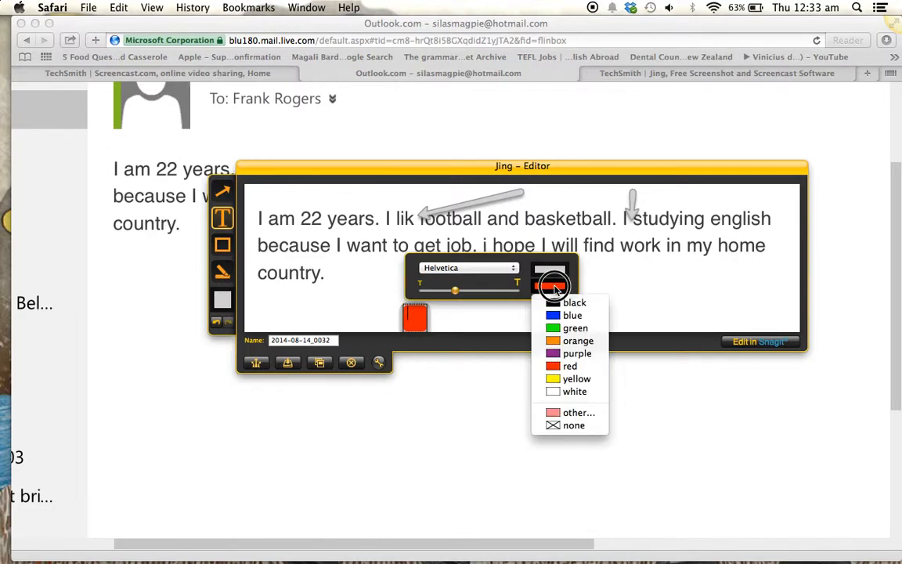
{"action": "left_click", "coordinate": [560, 391]}
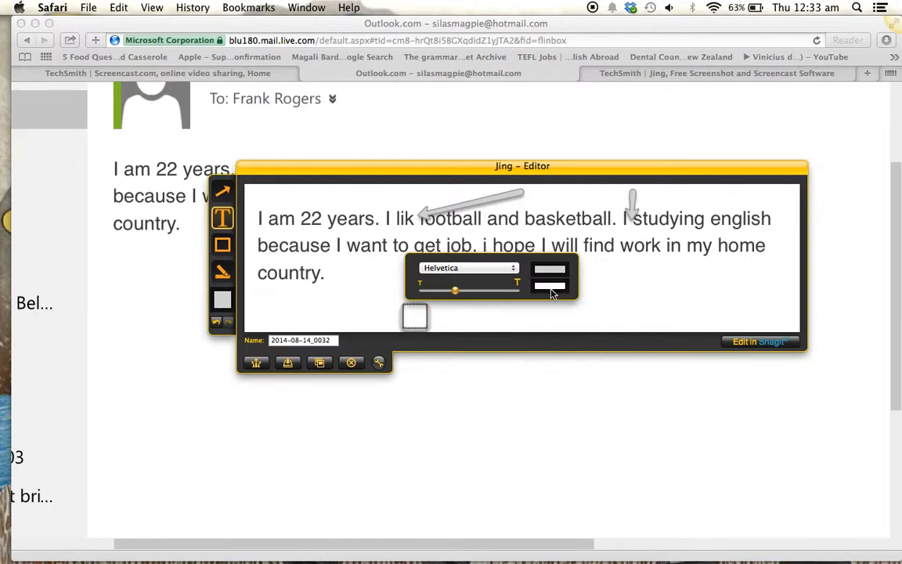
{"action": "left_click", "coordinate": [554, 272]}
{"action": "left_click", "coordinate": [572, 350]}
{"action": "type", "text": "Mis"}
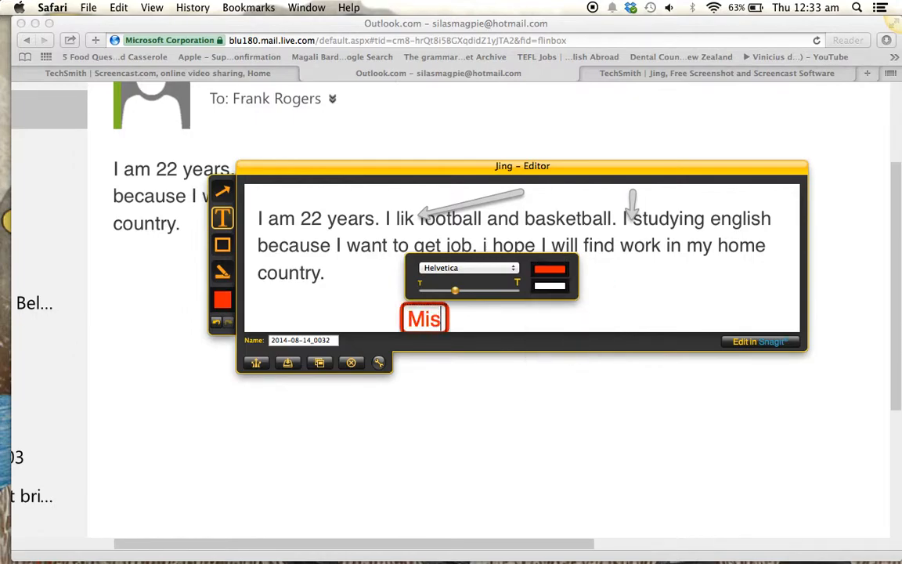
{"action": "type", "text": "take!"}
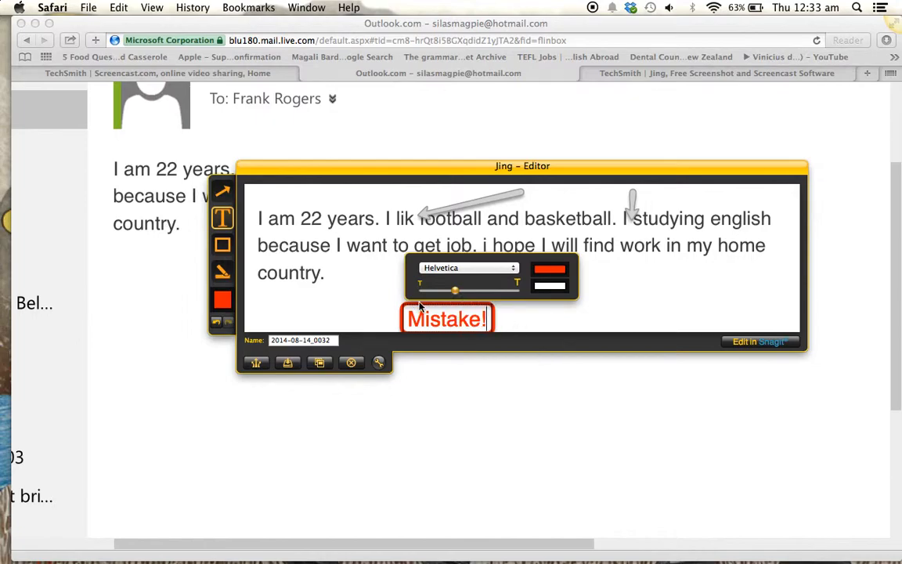
{"action": "key", "text": "BackSpace"}
{"action": "key", "text": "BackSpace"}
{"action": "key", "text": "BackSpace"}
{"action": "key", "text": "BackSpace"}
{"action": "key", "text": "BackSpace"}
{"action": "key", "text": "BackSpace"}
{"action": "key", "text": "BackSpace"}
{"action": "key", "text": "BackSpace"}
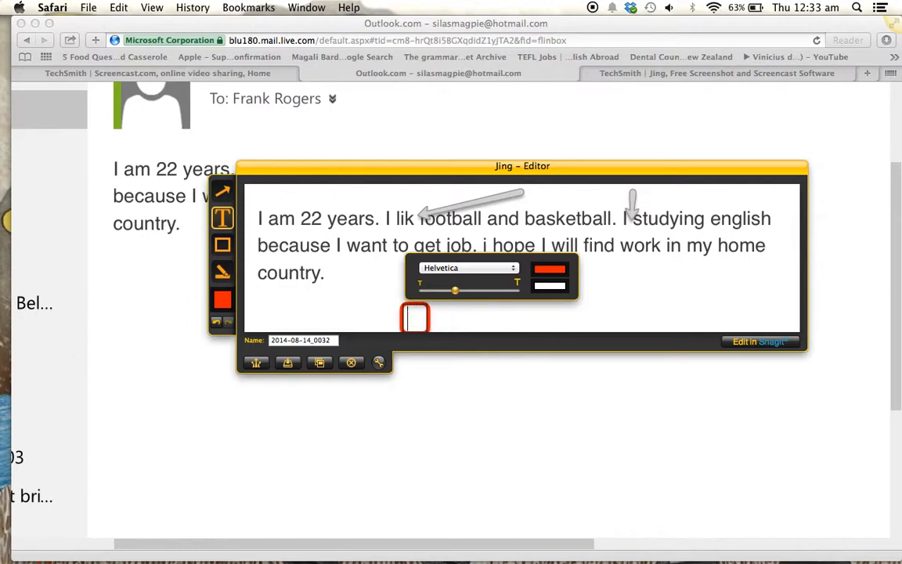
{"action": "left_click", "coordinate": [351, 306]}
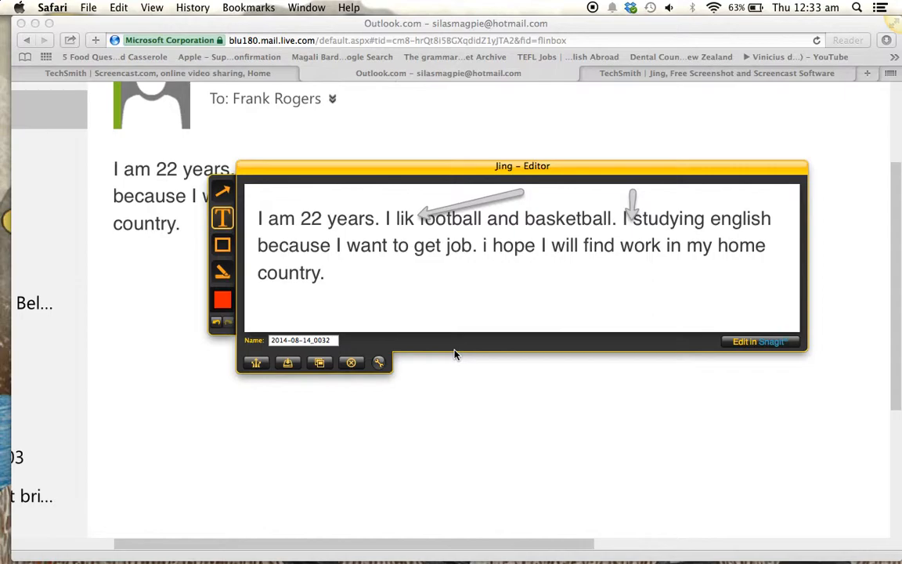
Step: Frame 'get job' in red and highlight the 'e' of 'english' and the lowercase 'i' in orange
{"action": "left_click", "coordinate": [223, 245]}
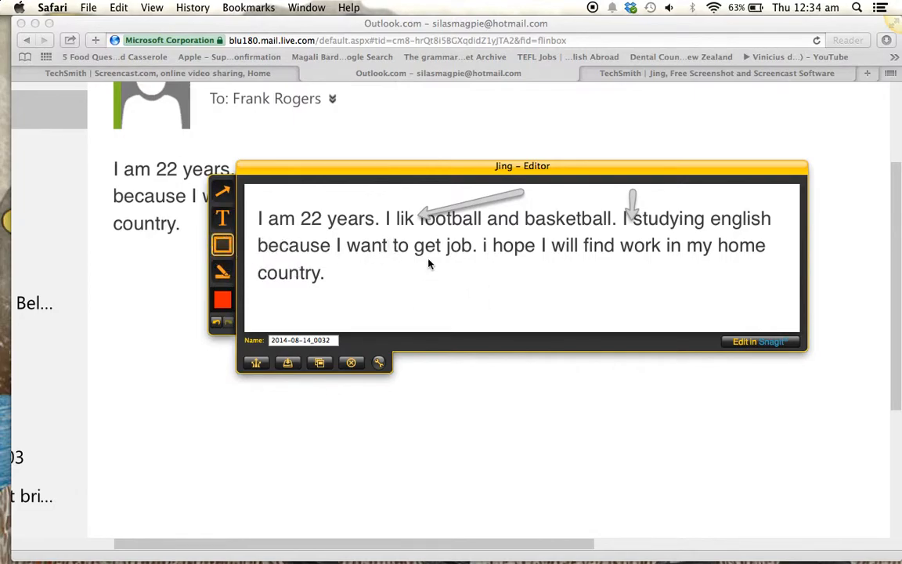
{"action": "left_click_drag", "start_coordinate": [428, 235], "coordinate": [460, 261]}
{"action": "left_click", "coordinate": [222, 270]}
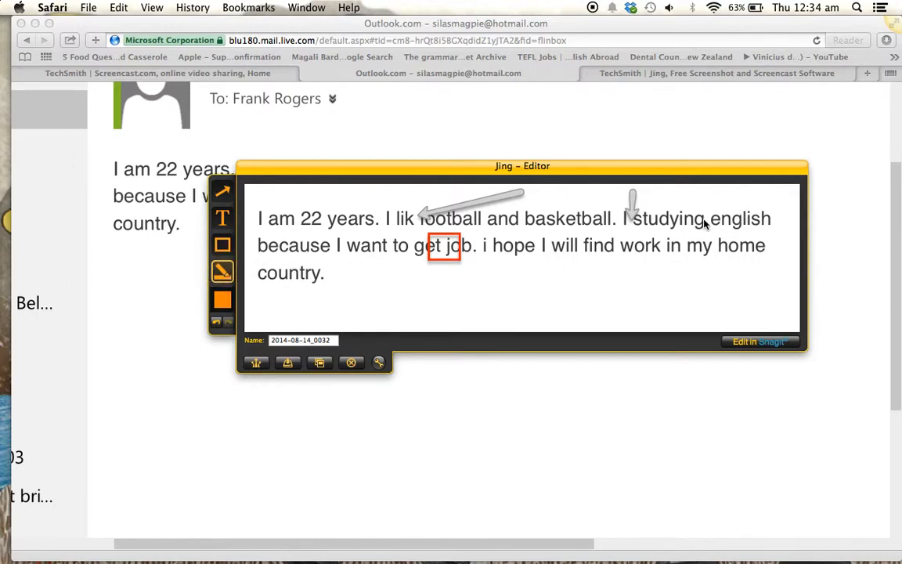
{"action": "mouse_move", "coordinate": [709, 224]}
{"action": "left_mouse_down"}
{"action": "mouse_move", "coordinate": [724, 230]}
{"action": "mouse_move", "coordinate": [713, 210]}
{"action": "mouse_move", "coordinate": [723, 229]}
{"action": "left_mouse_up"}
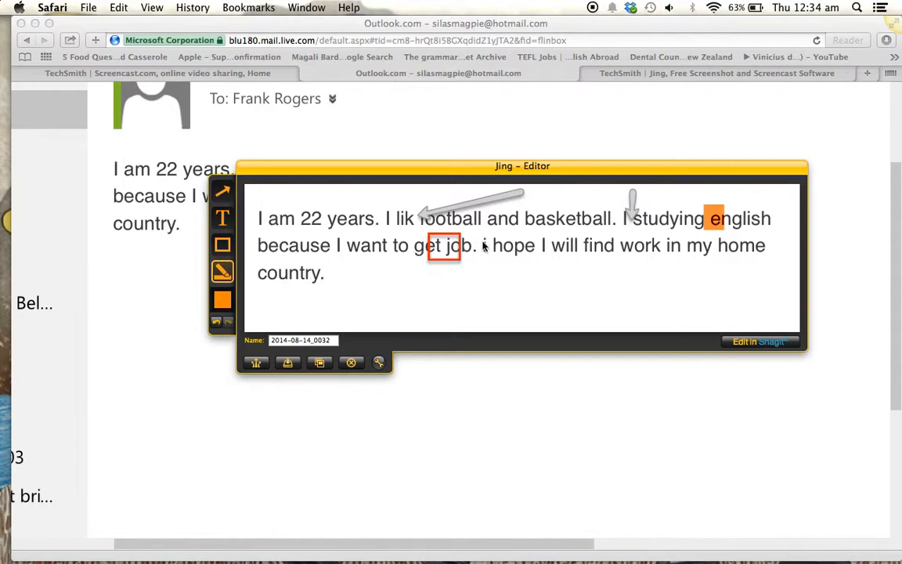
{"action": "left_click_drag", "start_coordinate": [481, 239], "coordinate": [492, 260]}
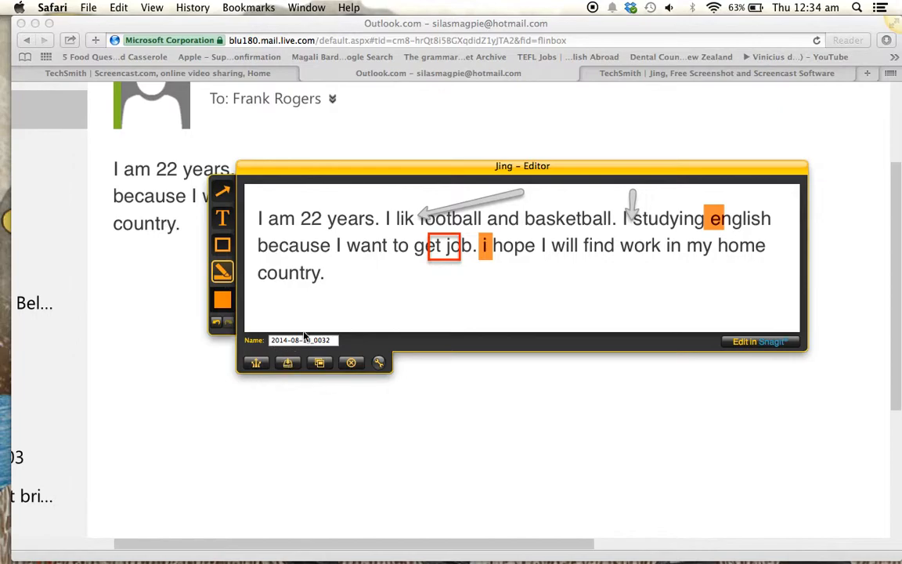
Step: Rename the capture 'best homework' and save it to the Desktop
{"action": "left_click", "coordinate": [283, 359]}
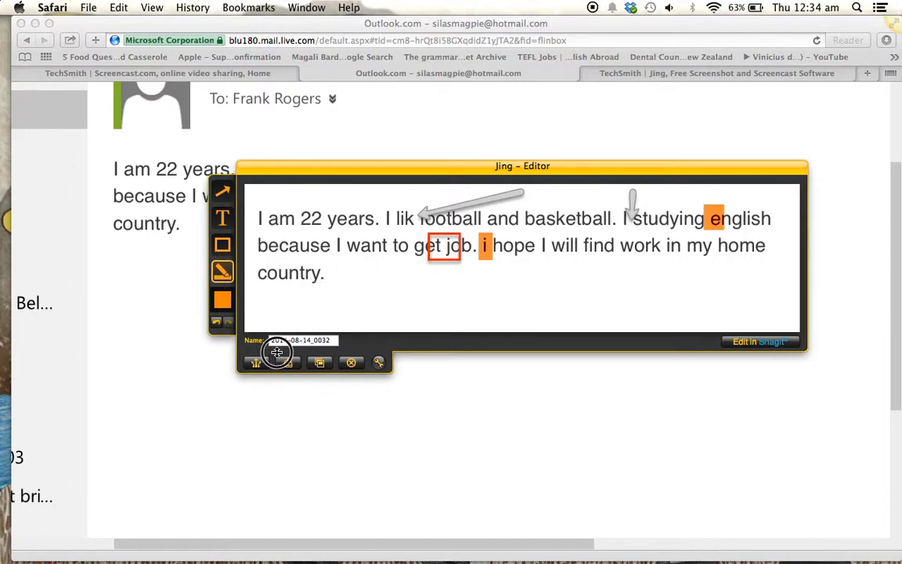
{"action": "left_click_drag", "start_coordinate": [328, 340], "coordinate": [251, 340]}
{"action": "type", "text": "2"}
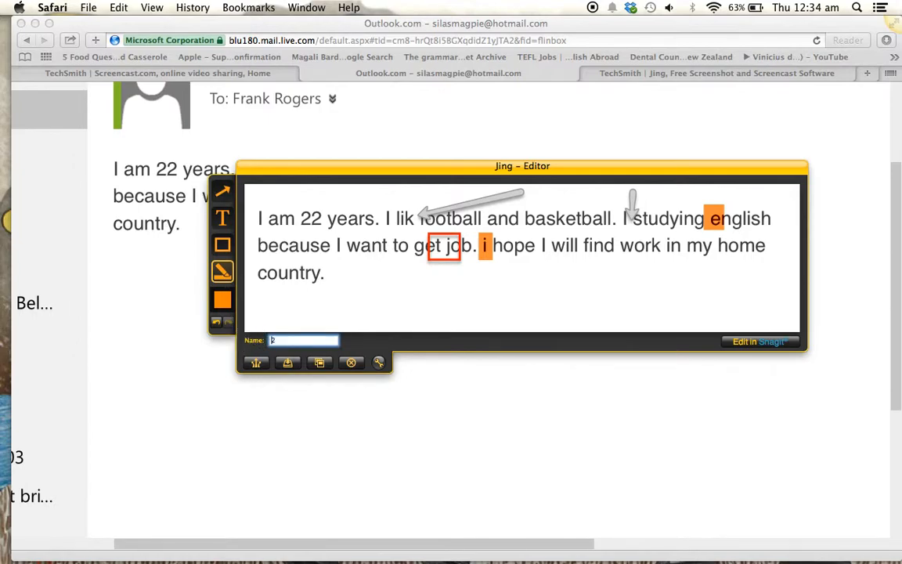
{"action": "key", "text": "BackSpace"}
{"action": "type", "text": "best homework"}
{"action": "left_click", "coordinate": [296, 368]}
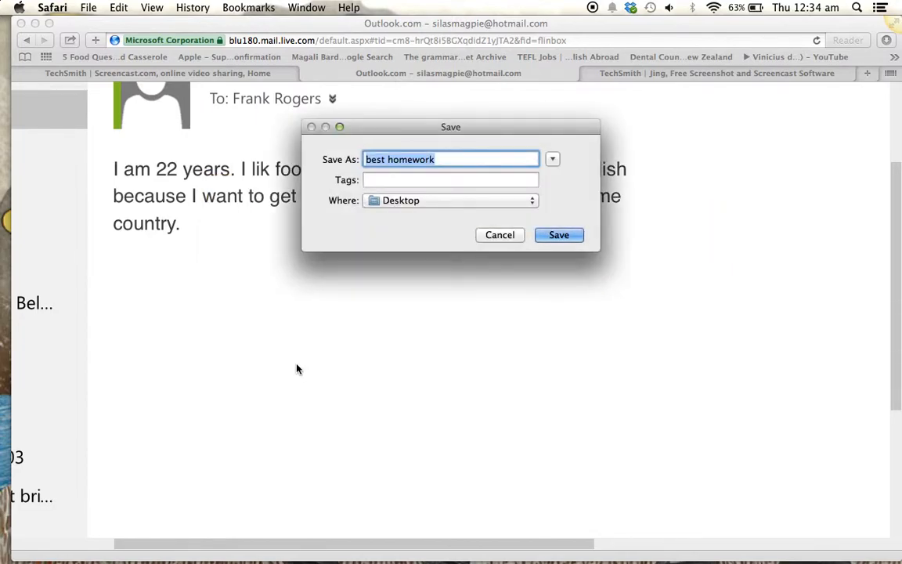
{"action": "left_click", "coordinate": [555, 237]}
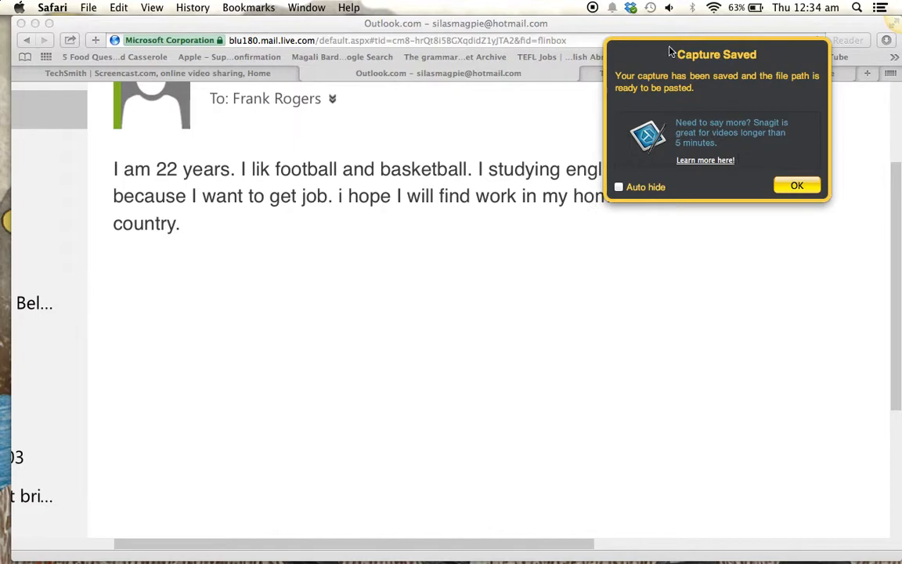
{"action": "left_click", "coordinate": [791, 185]}
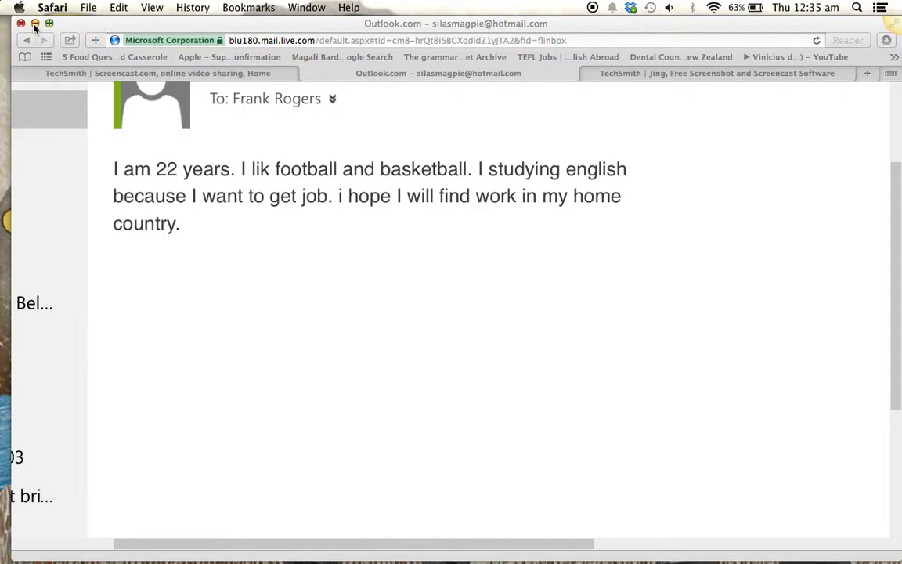
Step: Load google.com in the TechSmith tab and search for 'screencast'
{"action": "left_click", "coordinate": [665, 76]}
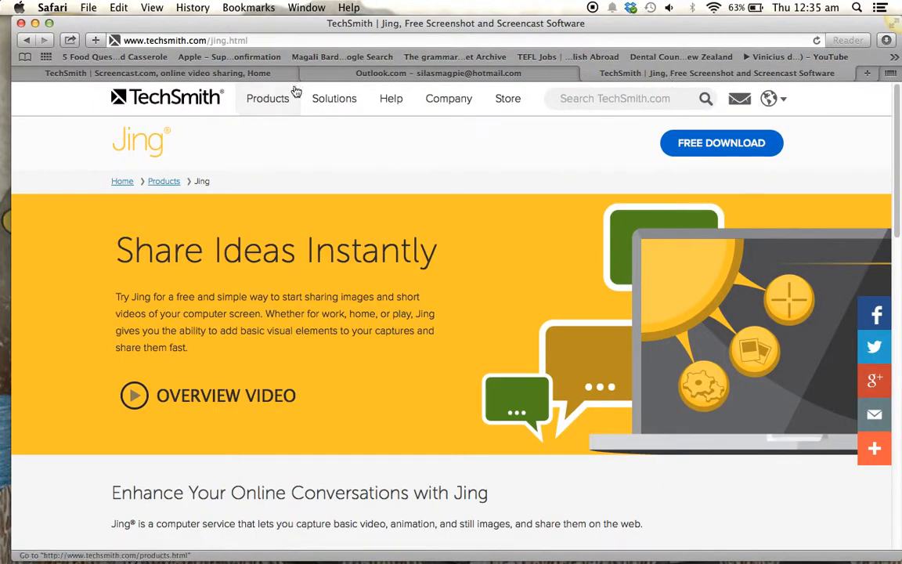
{"action": "left_click", "coordinate": [350, 43]}
{"action": "type", "text": "google.com/"}
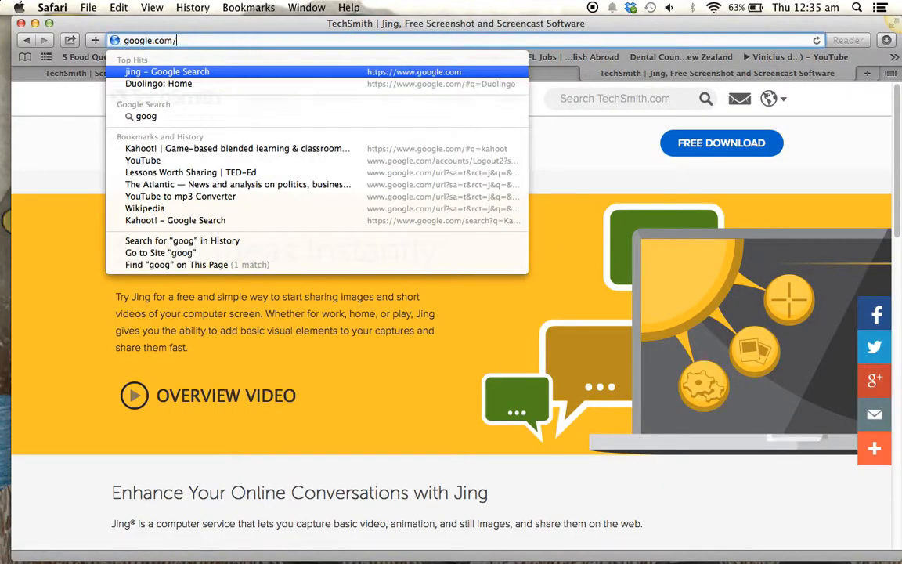
{"action": "key", "text": "Return"}
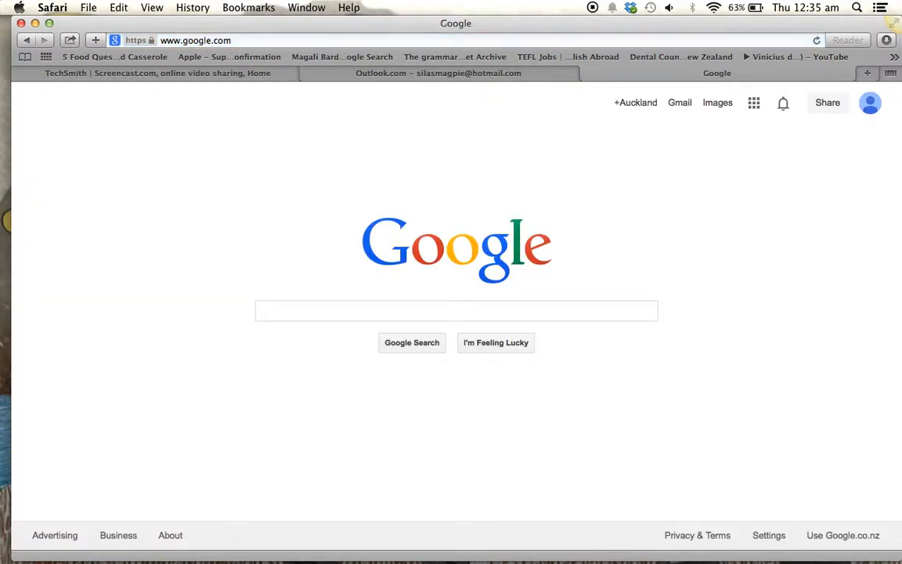
{"action": "type", "text": "scr"}
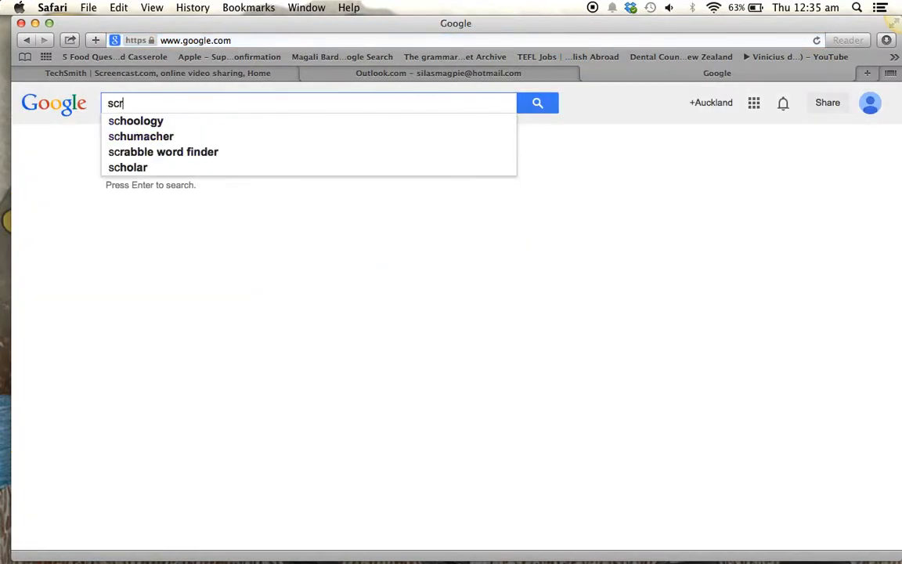
{"action": "type", "text": "eencast"}
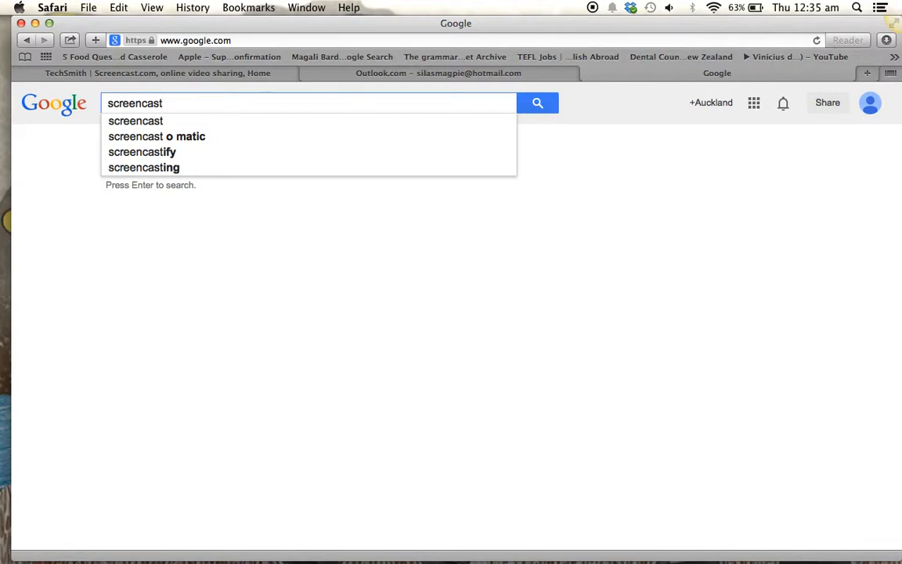
{"action": "key", "text": "Return"}
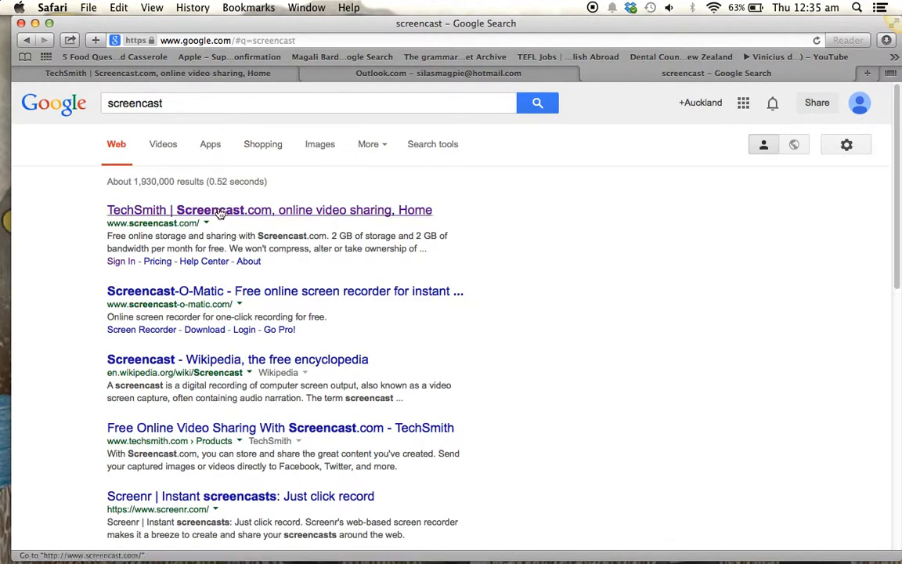
Step: Open Screencast.com from the results and sign in with the account e-mail and password
{"action": "left_click", "coordinate": [220, 213]}
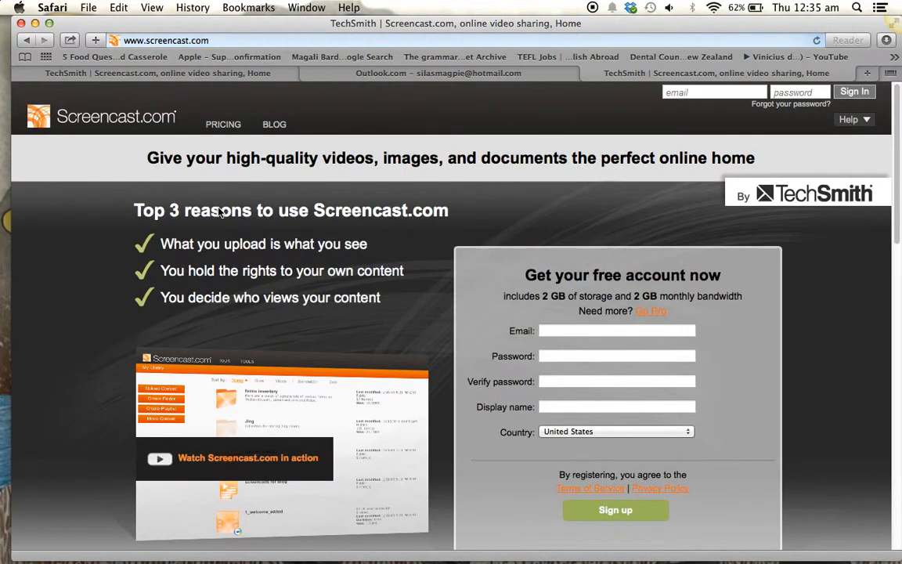
{"action": "left_click", "coordinate": [664, 93]}
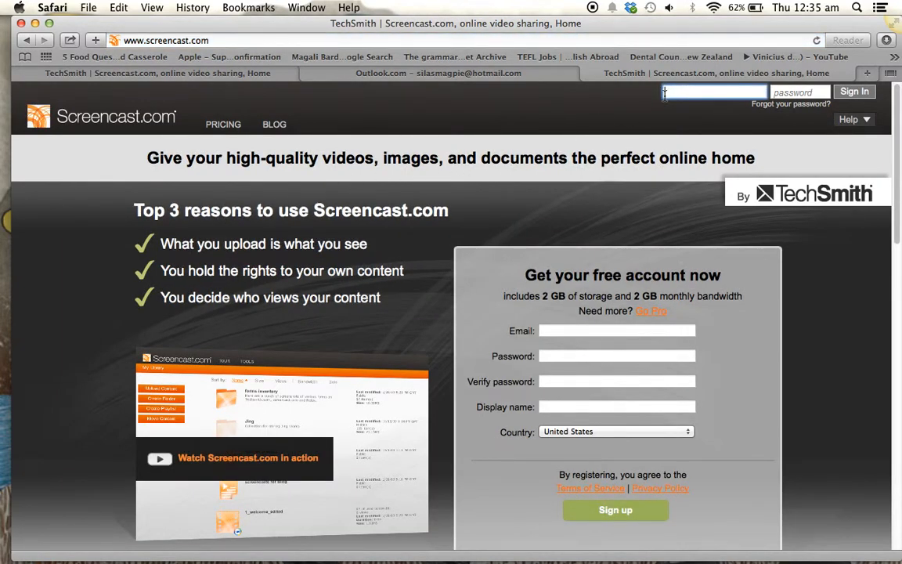
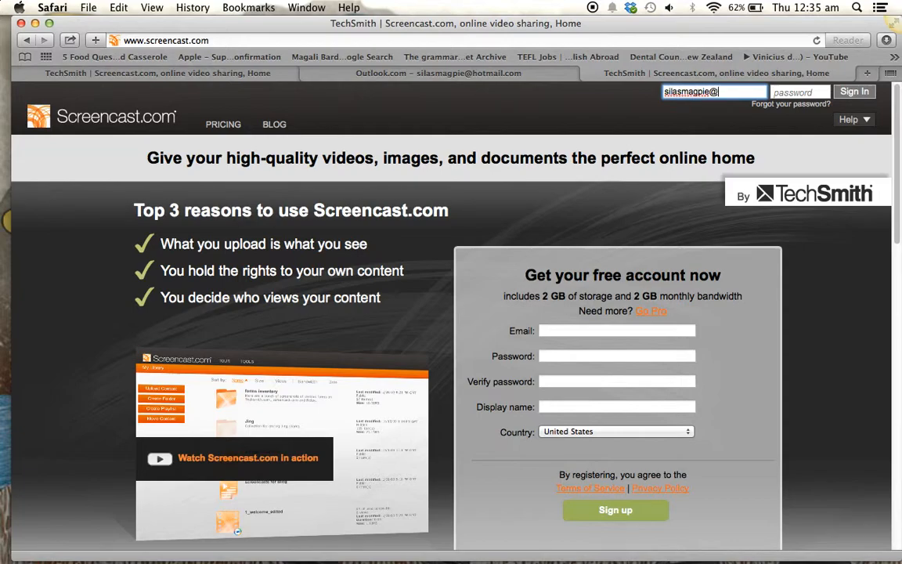
{"action": "left_click", "coordinate": [799, 91]}
{"action": "type", "text": "••••••••••••"}
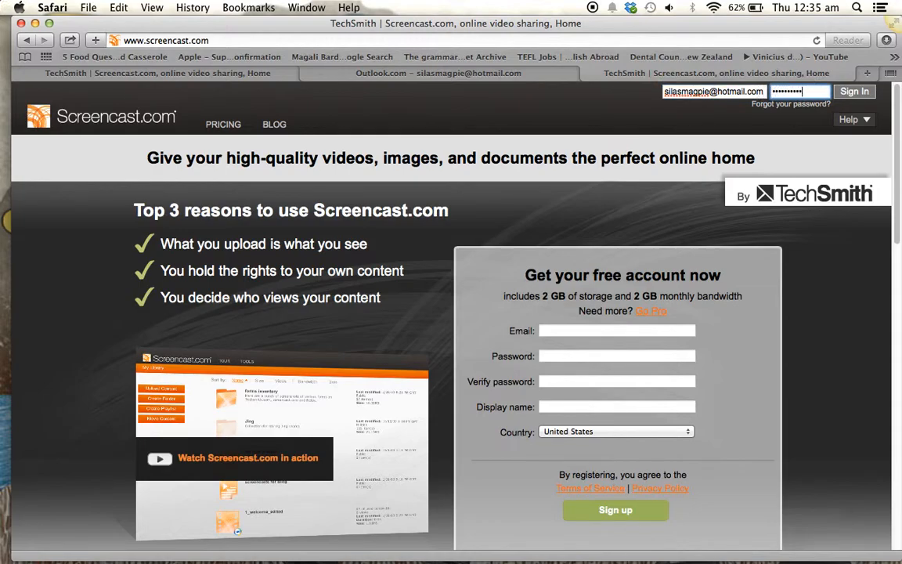
{"action": "left_click", "coordinate": [855, 91]}
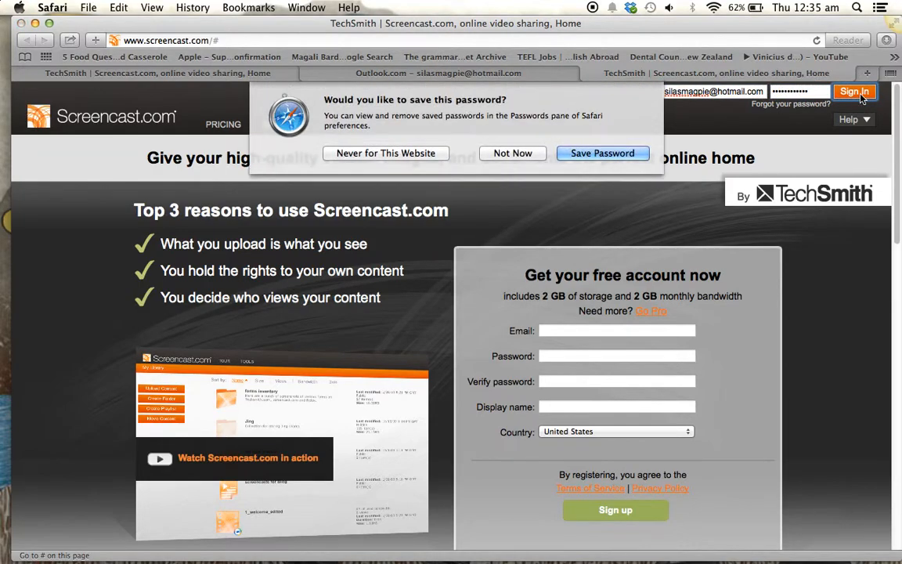
Step: Decline saving the password, scroll the library, and move the browser aside
{"action": "left_click", "coordinate": [512, 153]}
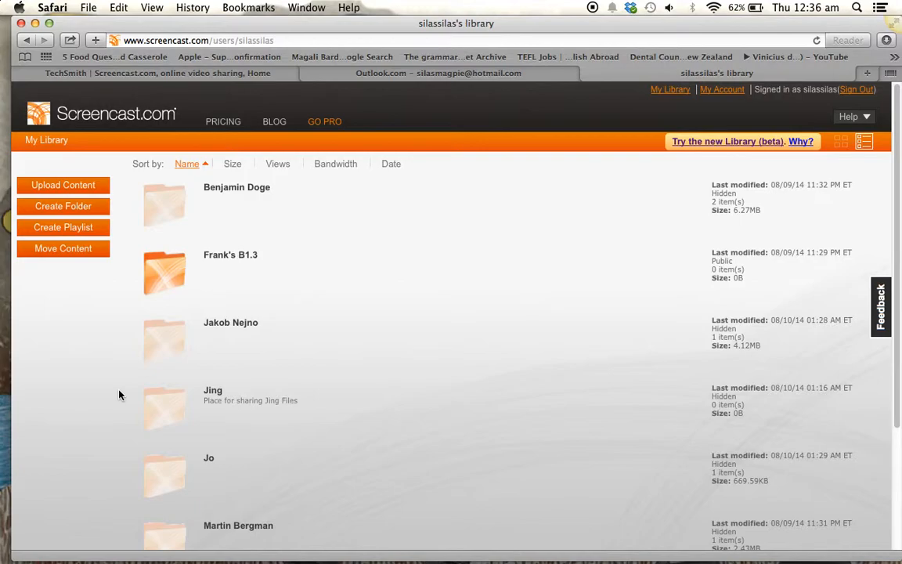
{"action": "scroll", "coordinate": [119, 394], "scroll_direction": "down", "scroll_amount": 4}
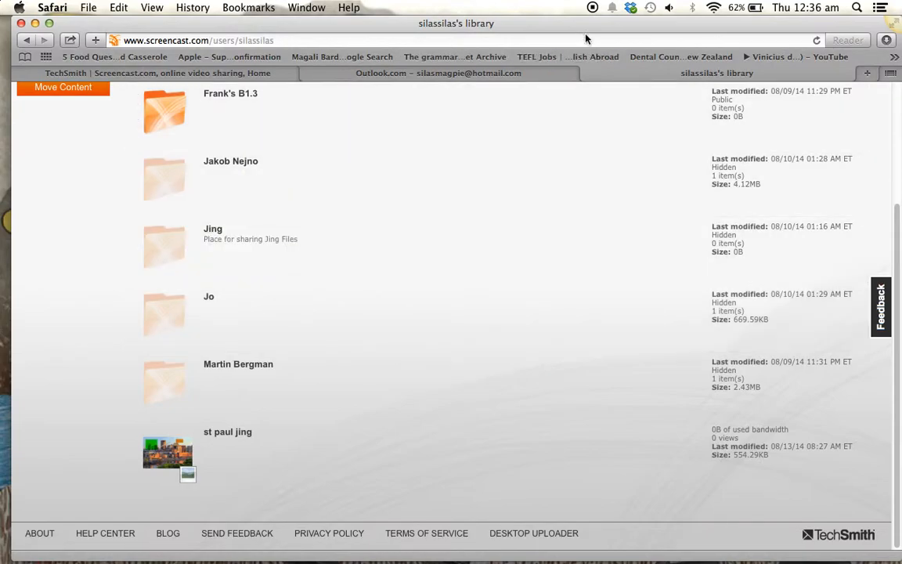
{"action": "left_click_drag", "start_coordinate": [580, 26], "coordinate": [108, 284]}
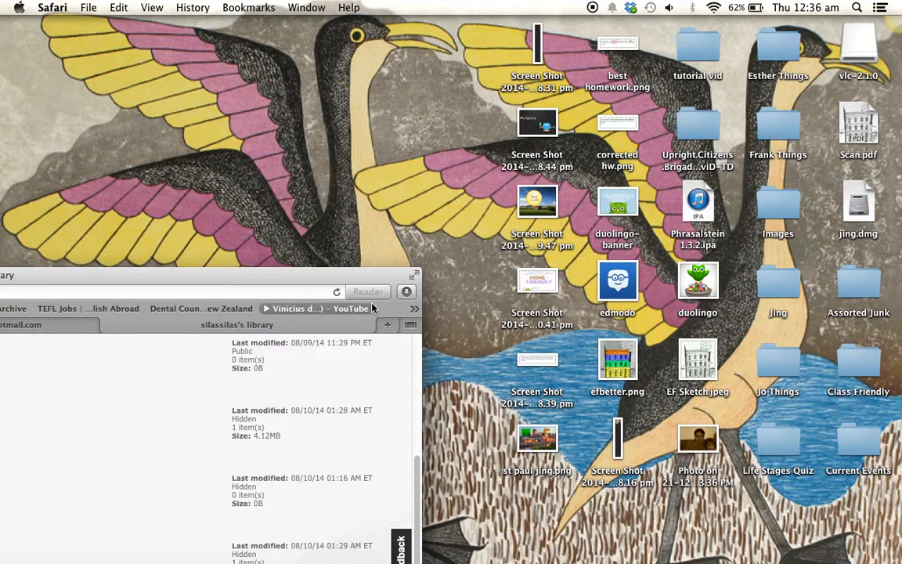
{"action": "left_click_drag", "start_coordinate": [573, 28], "coordinate": [386, 86]}
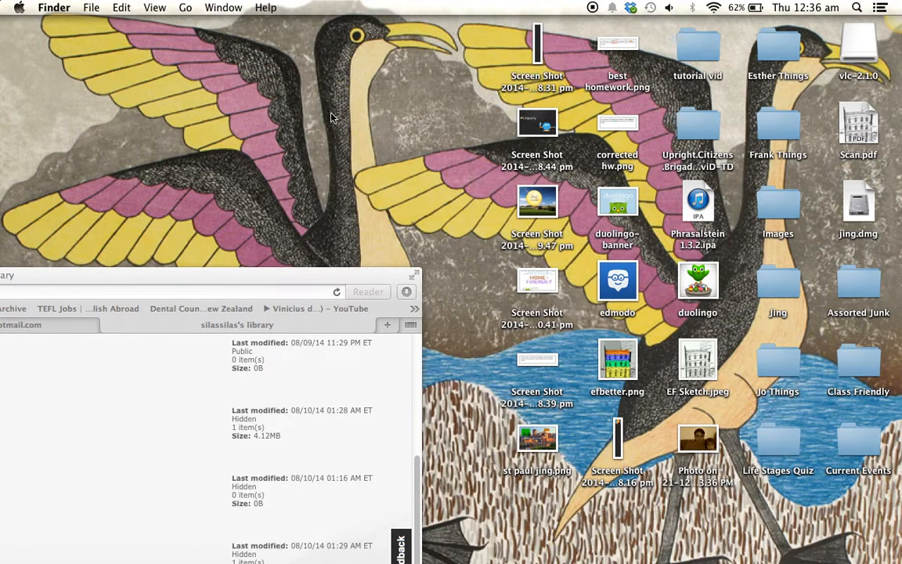
{"action": "left_click_drag", "start_coordinate": [262, 275], "coordinate": [696, 29]}
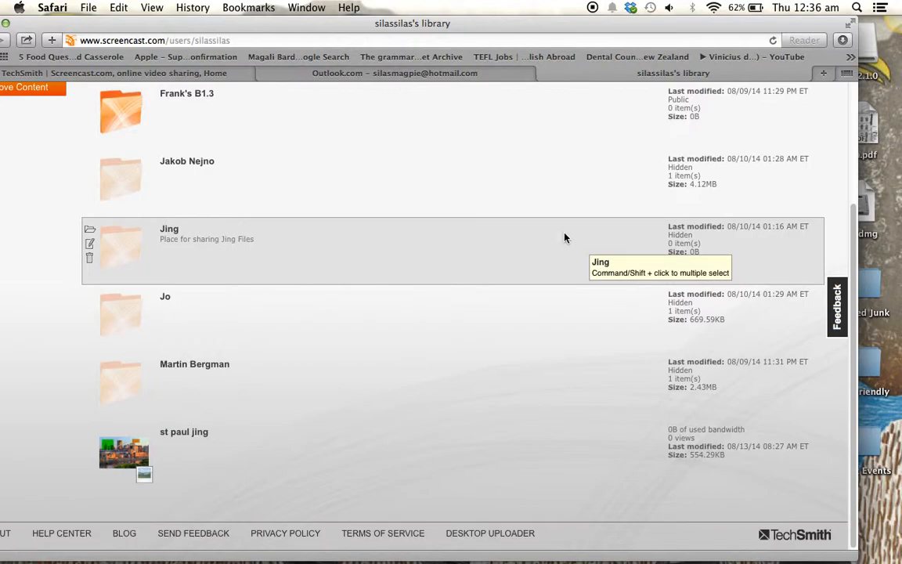
{"action": "scroll", "coordinate": [39, 265], "scroll_direction": "up", "scroll_amount": 2}
Step: Upload best homework.png from the Desktop into the Screencast.com library
{"action": "left_click_drag", "start_coordinate": [151, 25], "coordinate": [214, 23]}
{"action": "scroll", "coordinate": [95, 243], "scroll_direction": "up", "scroll_amount": 3}
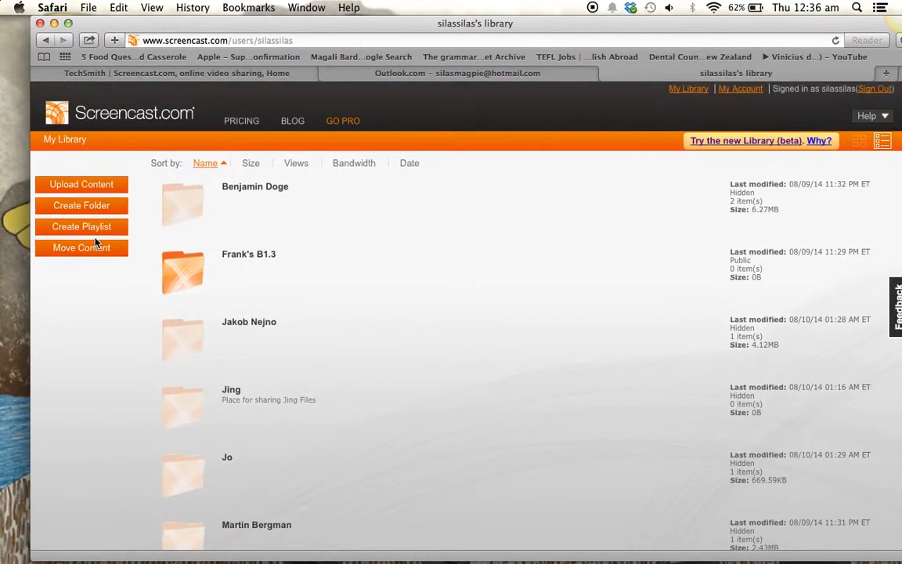
{"action": "left_click", "coordinate": [109, 192]}
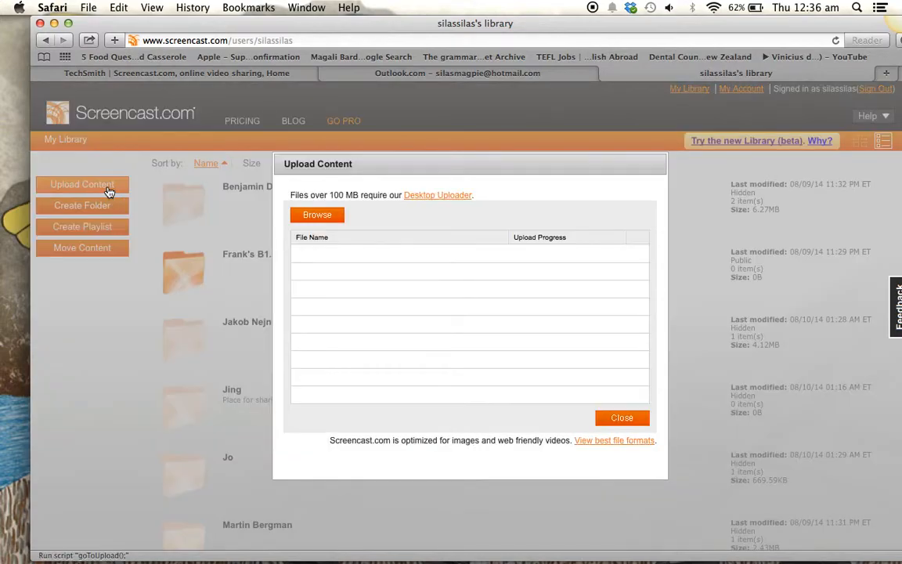
{"action": "left_click", "coordinate": [318, 217]}
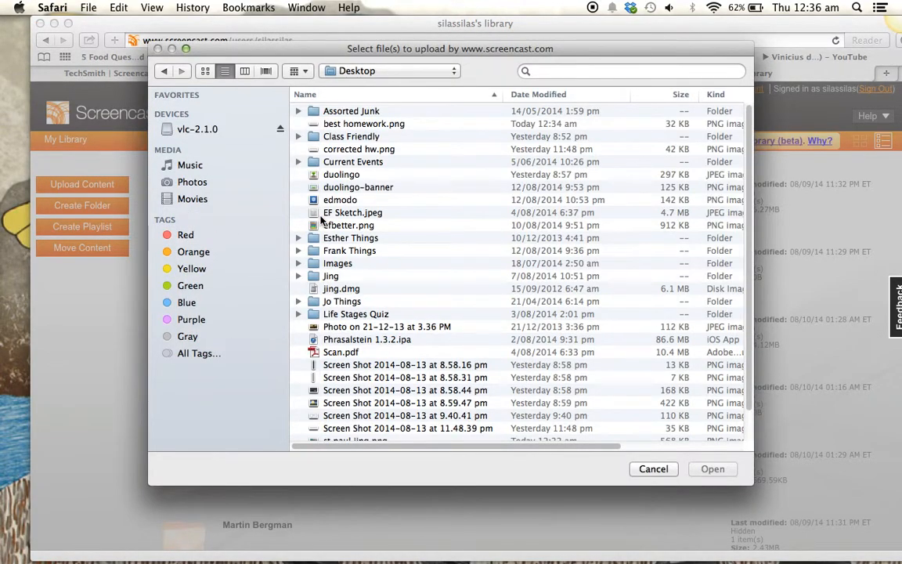
{"action": "left_click", "coordinate": [365, 125]}
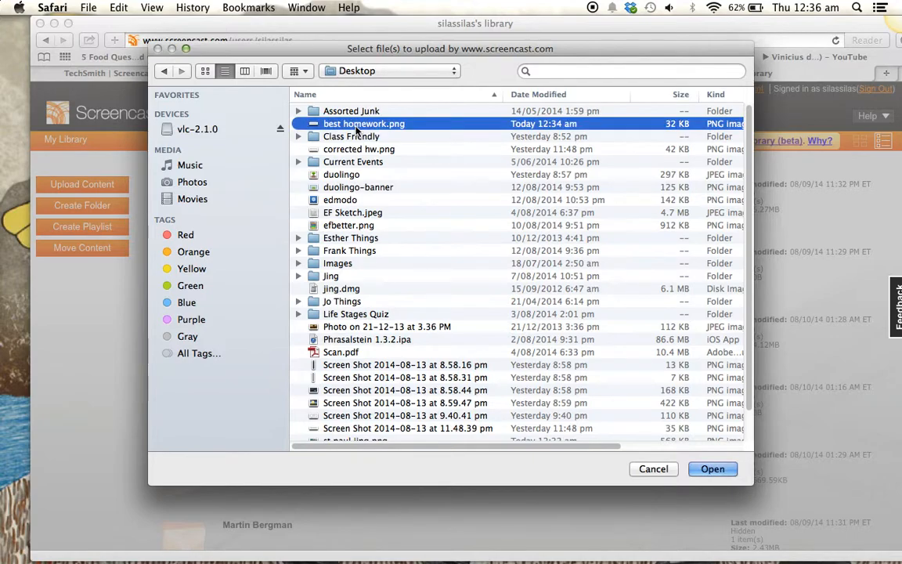
{"action": "left_click", "coordinate": [725, 470]}
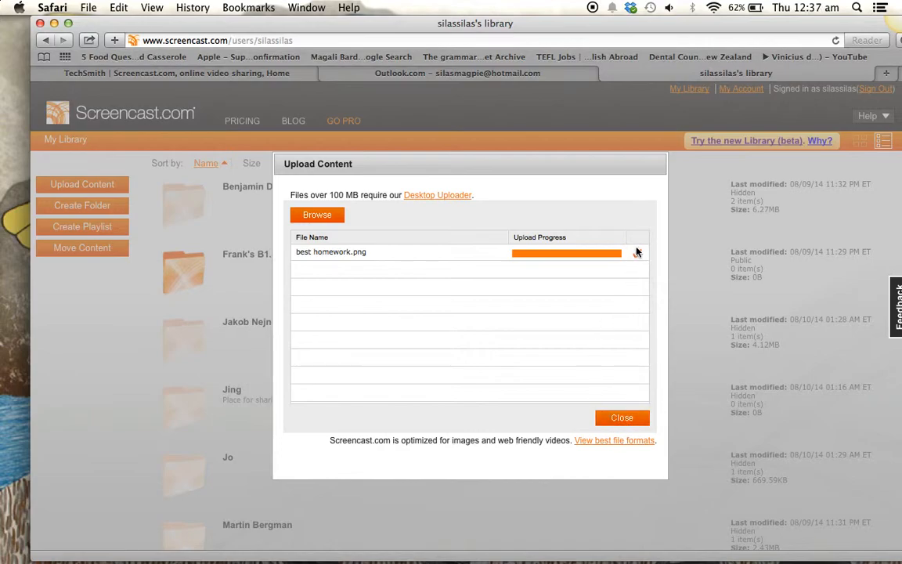
{"action": "left_click", "coordinate": [628, 418]}
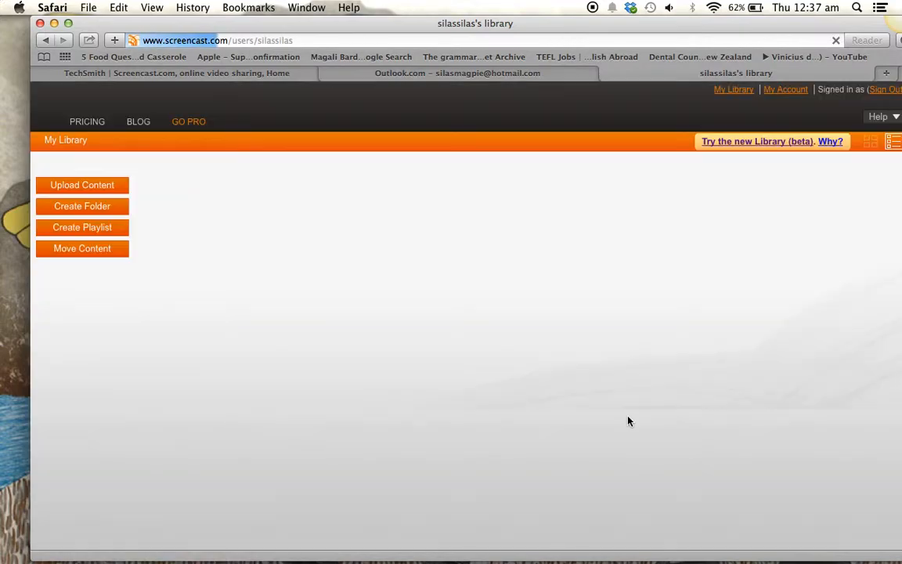
Step: Open the Share Content options for the best homework item in the library
{"action": "scroll", "coordinate": [628, 421], "scroll_direction": "down", "scroll_amount": 6}
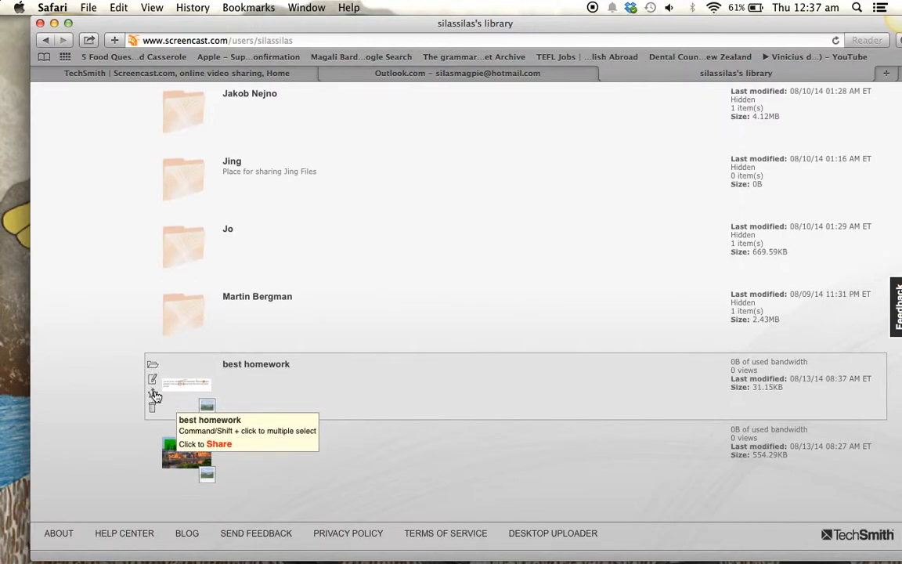
{"action": "left_click", "coordinate": [155, 394]}
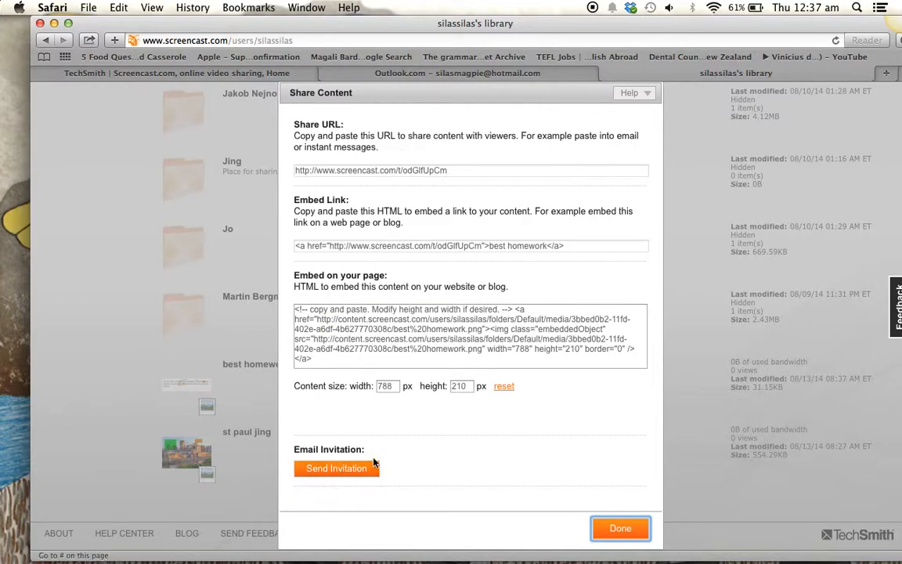
Step: Send an email invitation for best homework to the student's e-mail address
{"action": "left_click", "coordinate": [349, 472]}
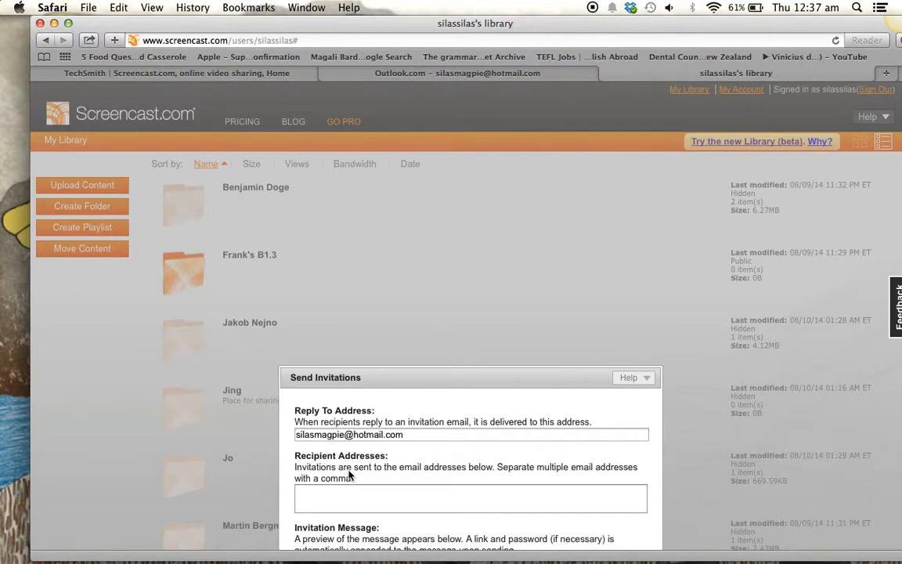
{"action": "scroll", "coordinate": [349, 474], "scroll_direction": "down", "scroll_amount": 5}
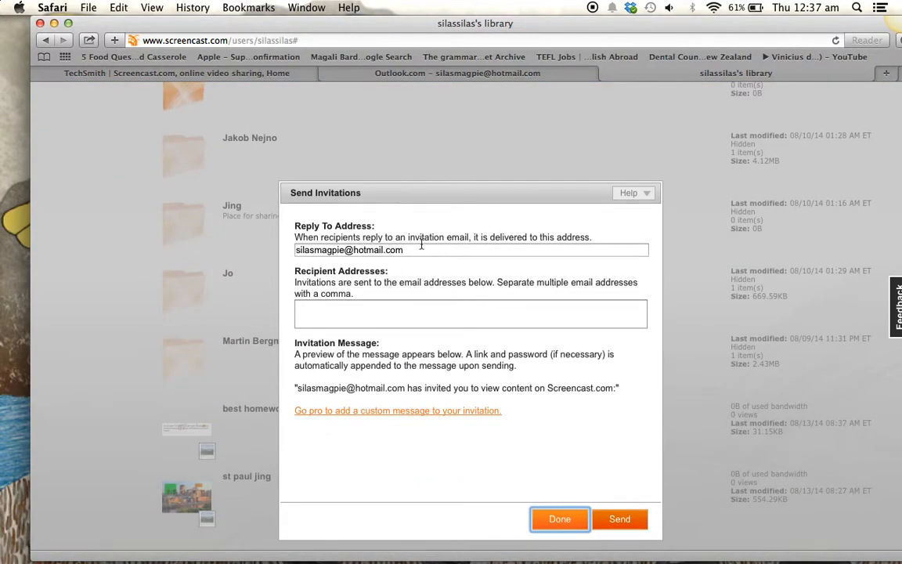
{"action": "left_click", "coordinate": [387, 308]}
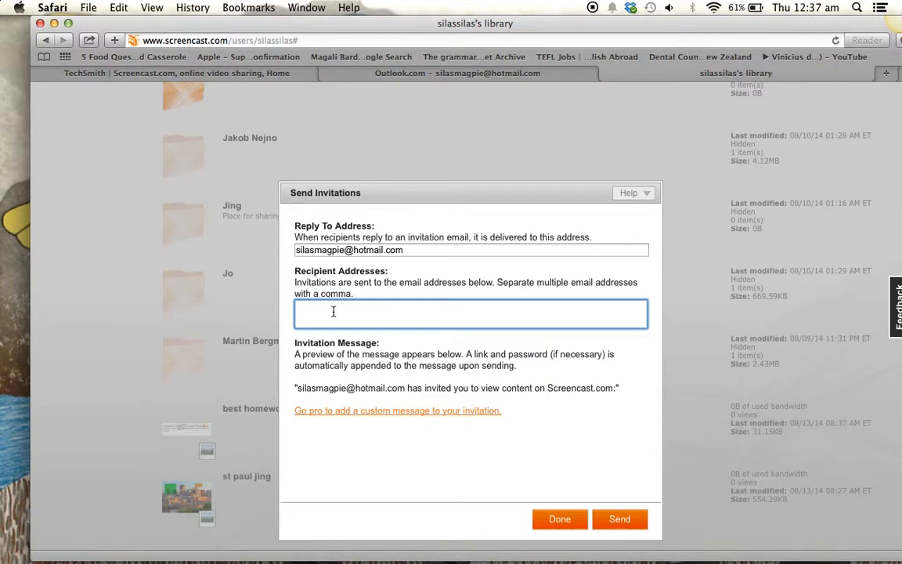
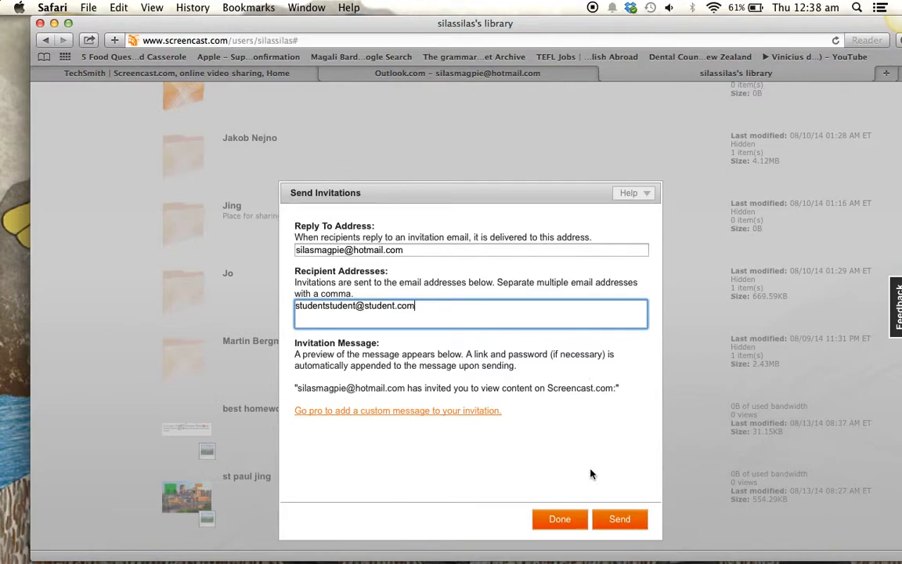
{"action": "left_click", "coordinate": [619, 518]}
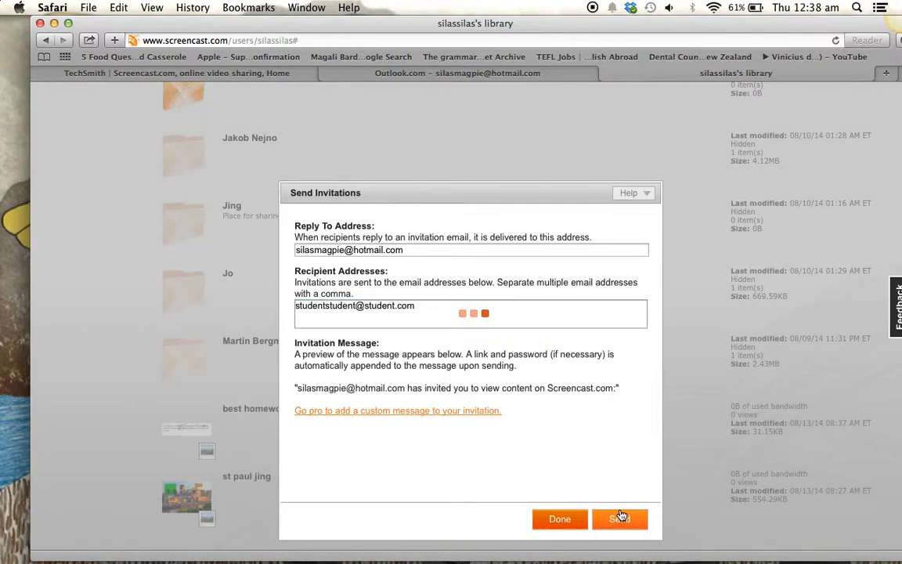